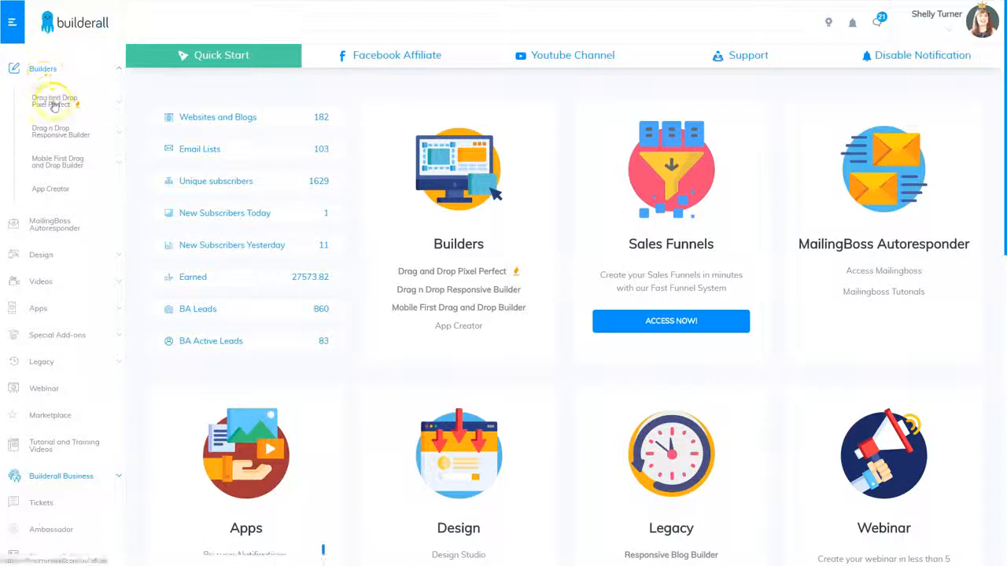
- Create a new Drag and Drop Pixel Perfect website from the Blank Layout Clean template
click(53, 101)
click(53, 158)
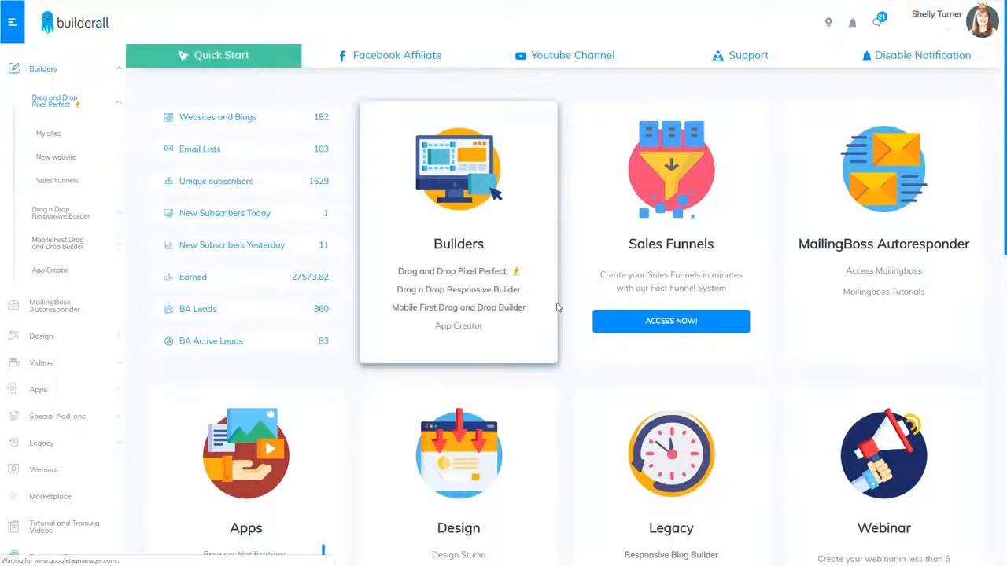
click(68, 211)
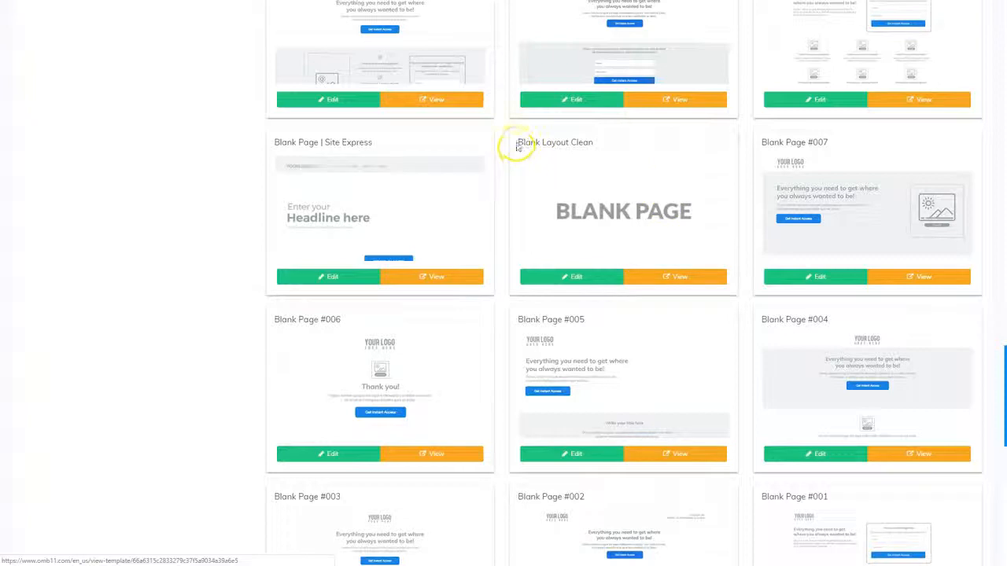
click(573, 276)
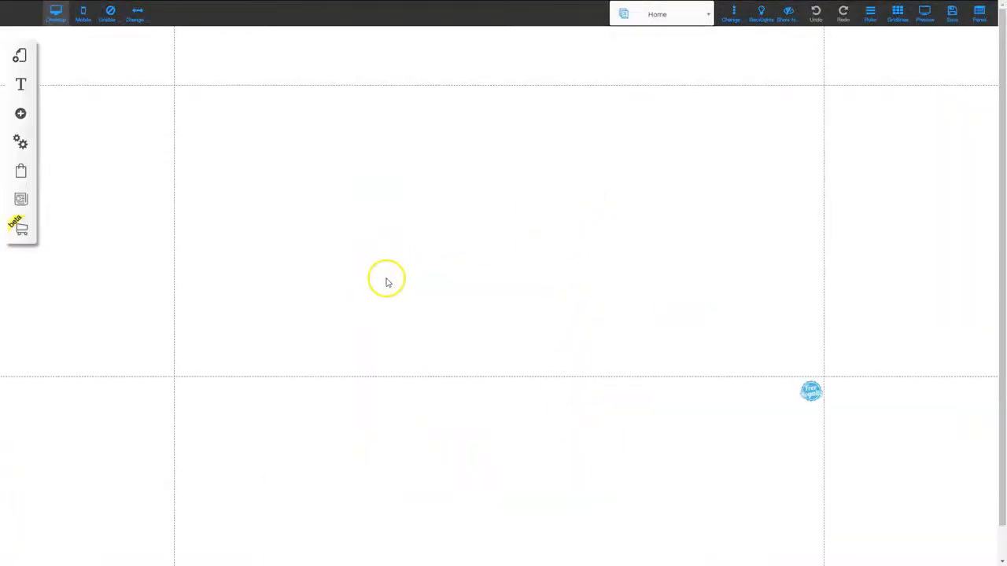
- Save the new site and register a name to complete its URL
click(952, 11)
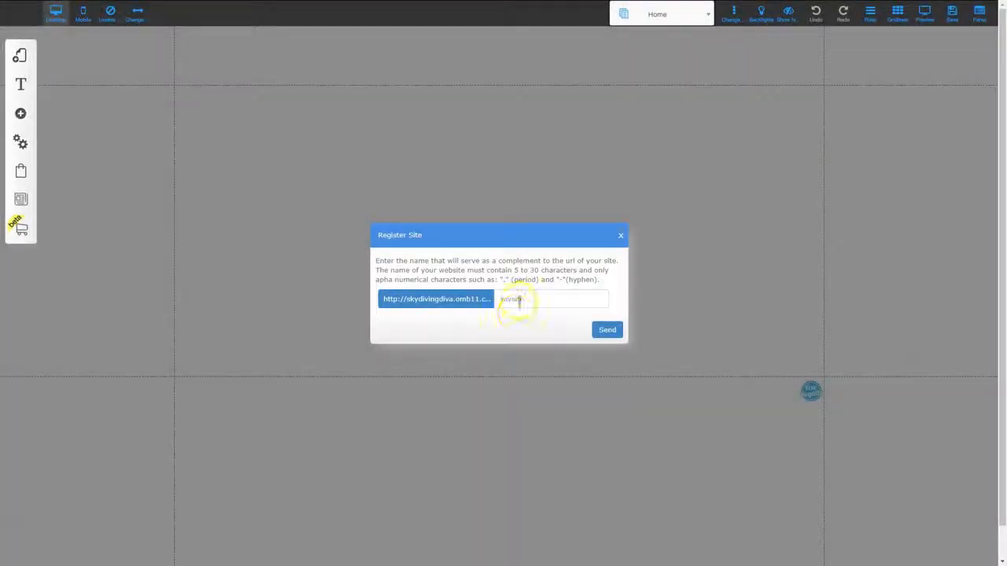
click(520, 299)
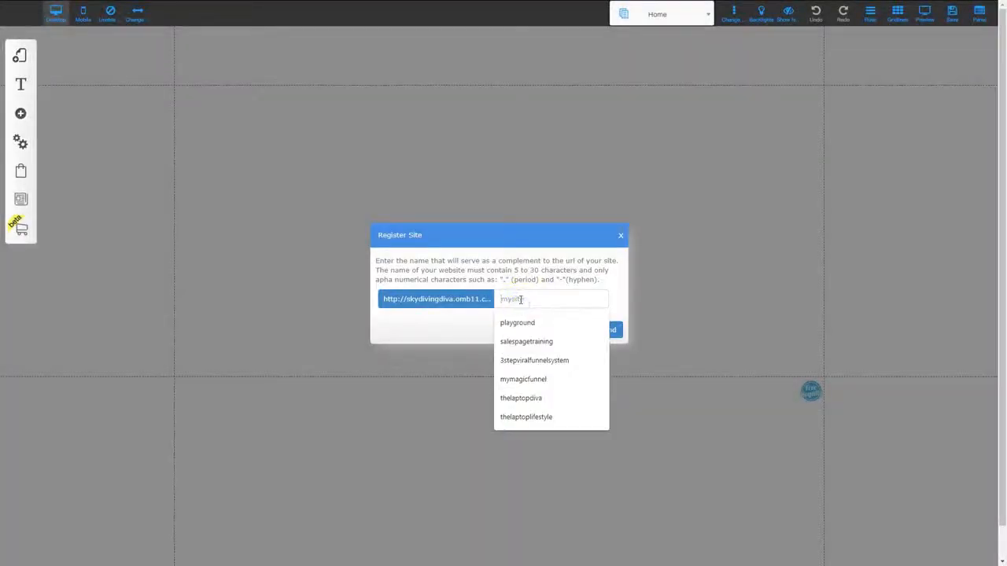
click(427, 408)
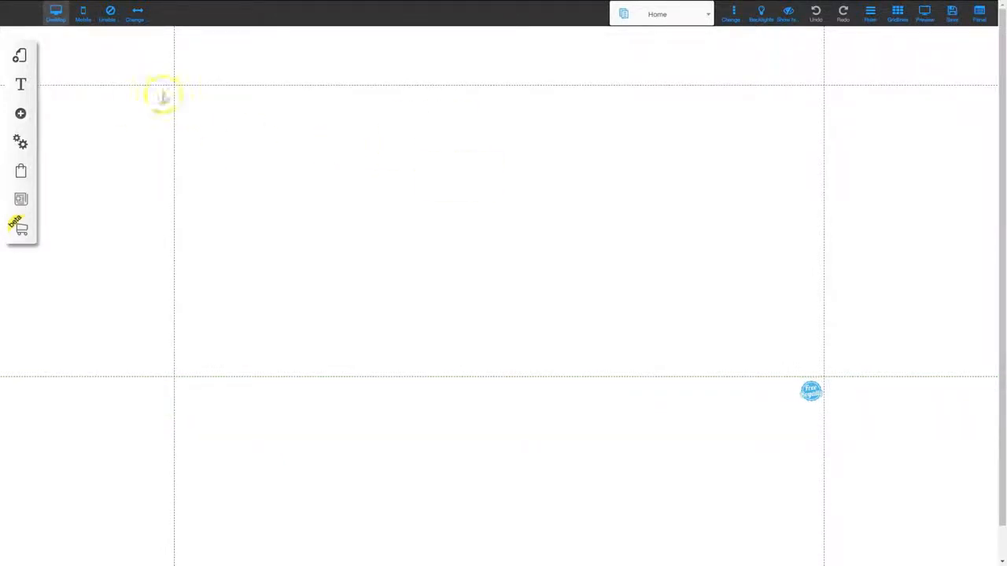
- Set the default layout's title to "Unprotected" in its Settings and SEO and save it
click(18, 55)
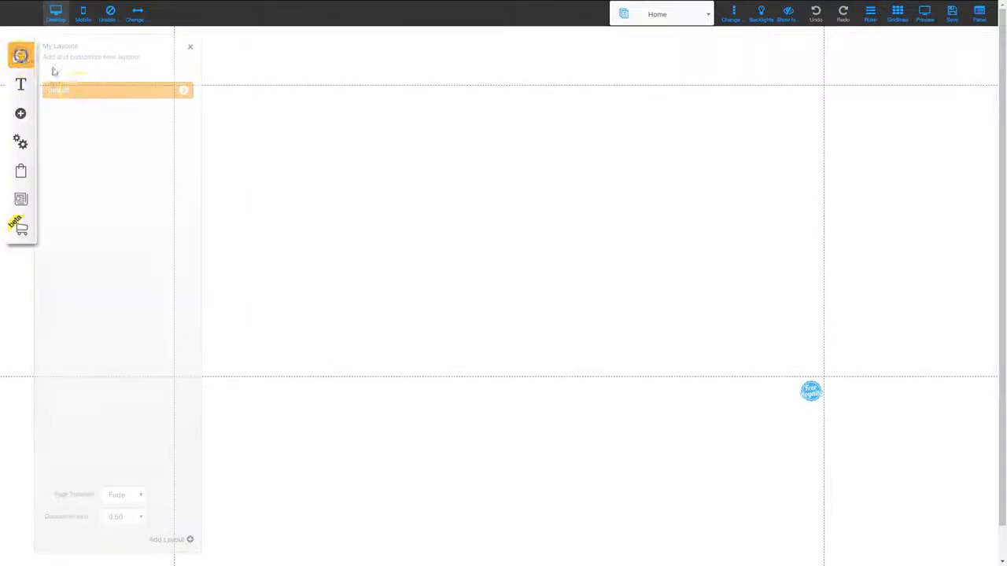
click(183, 90)
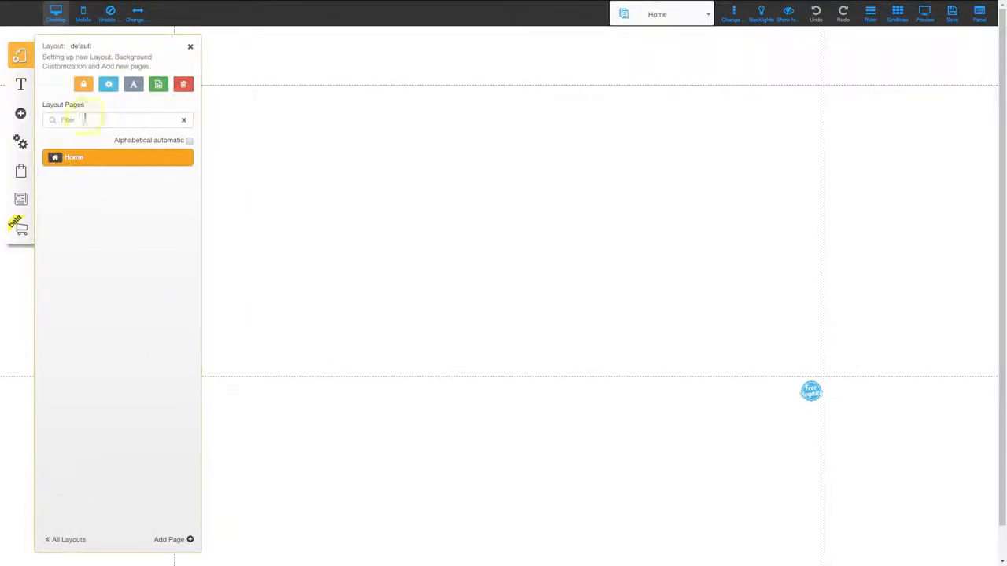
click(109, 86)
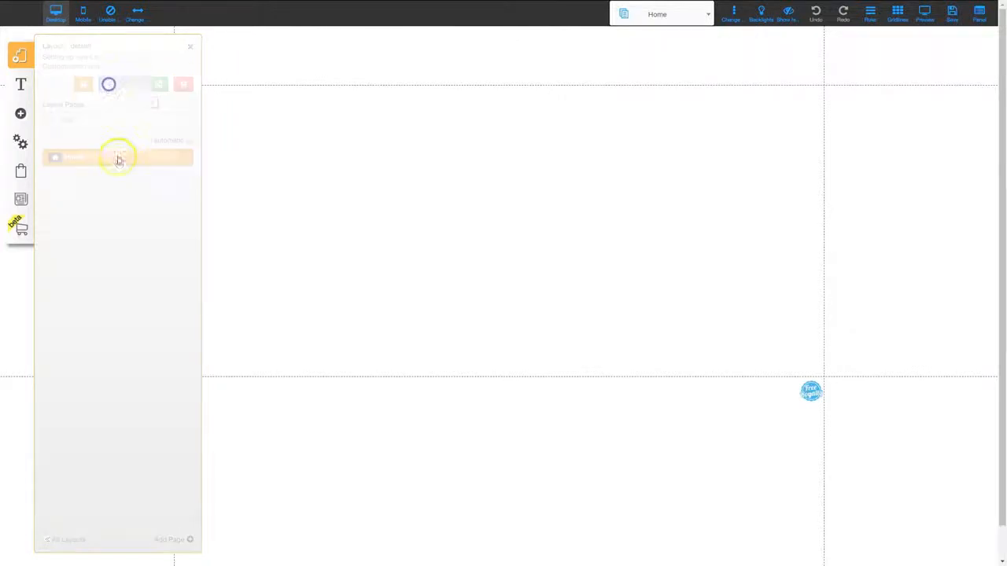
double_click(49, 132)
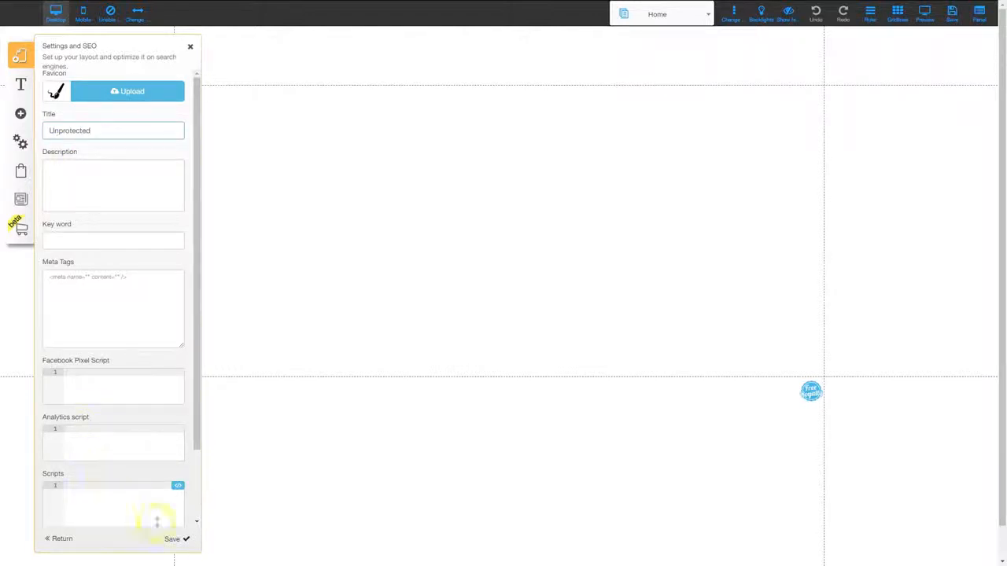
click(171, 540)
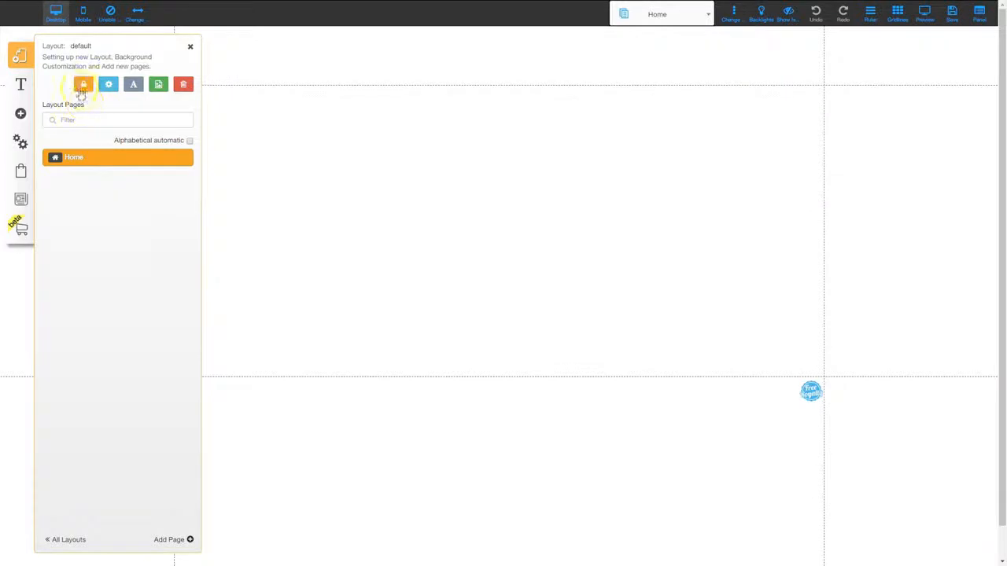
- Add a second layout from the Blank Page category, using the plain blank template, and name it "Protected Area 1"
click(65, 539)
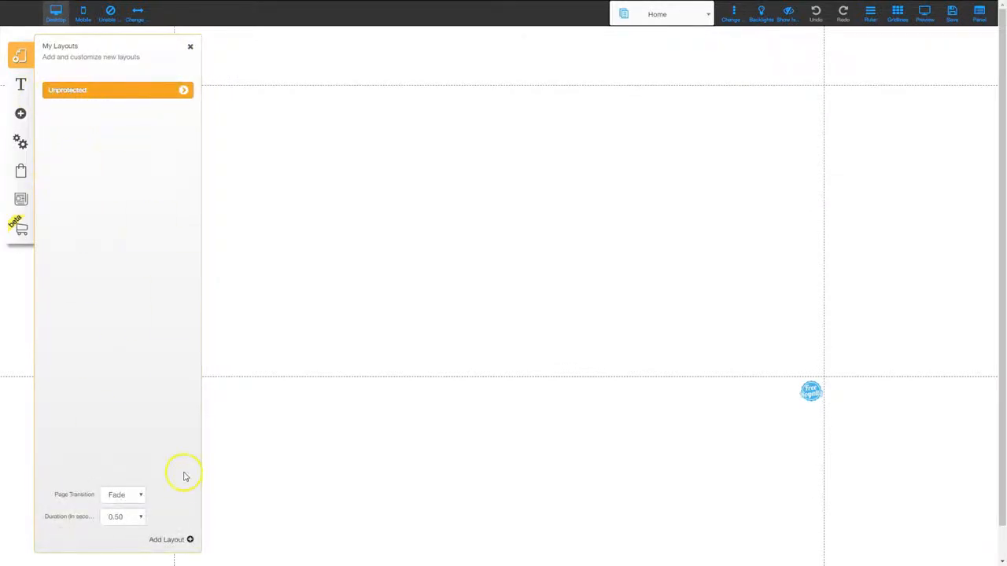
click(159, 542)
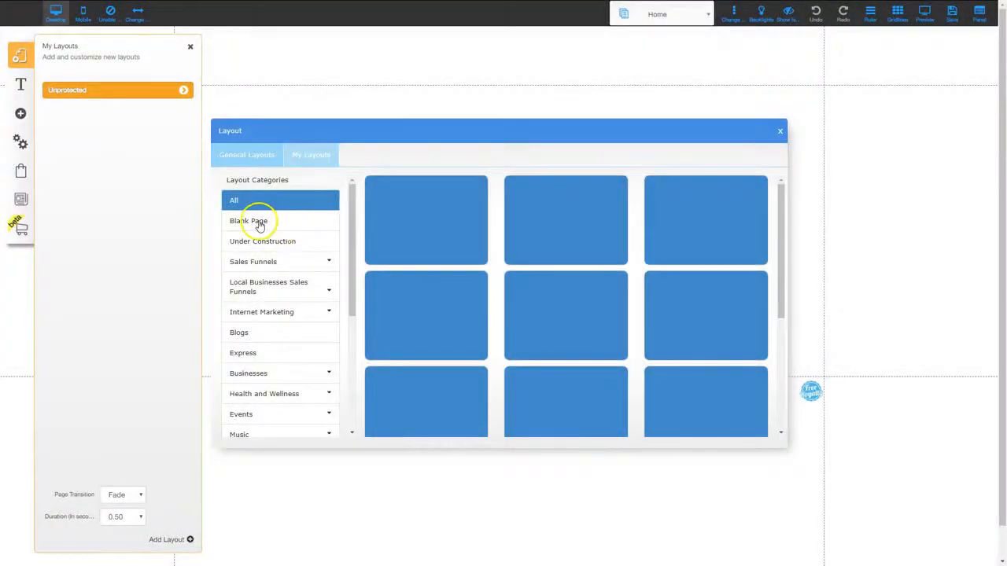
click(259, 219)
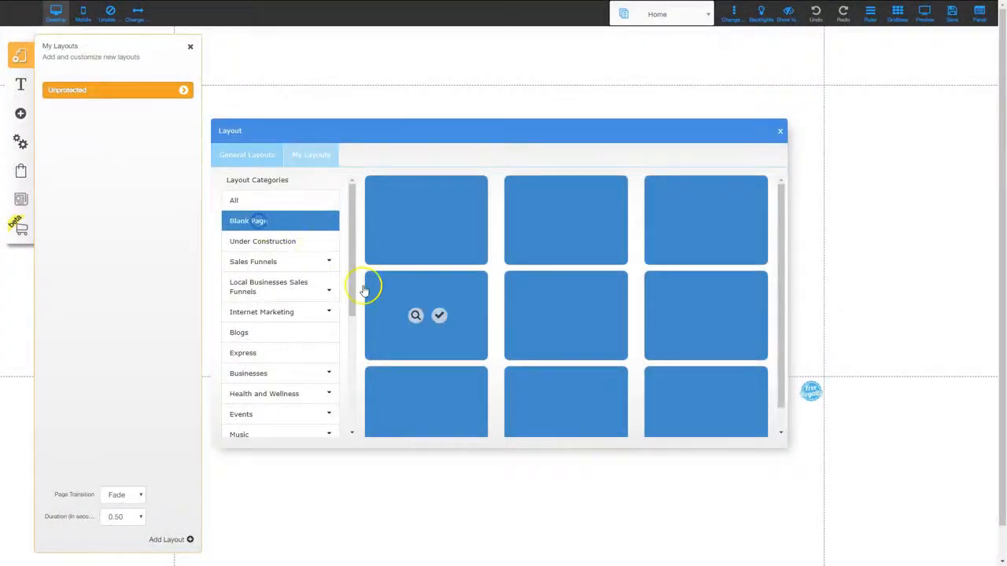
mouse_move(423, 246)
click(414, 221)
click(405, 393)
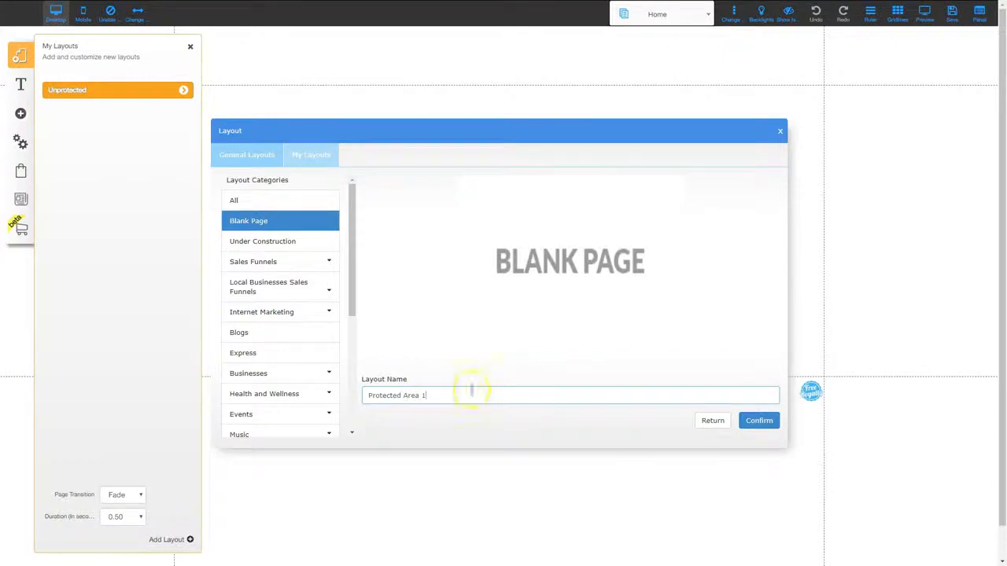
click(759, 420)
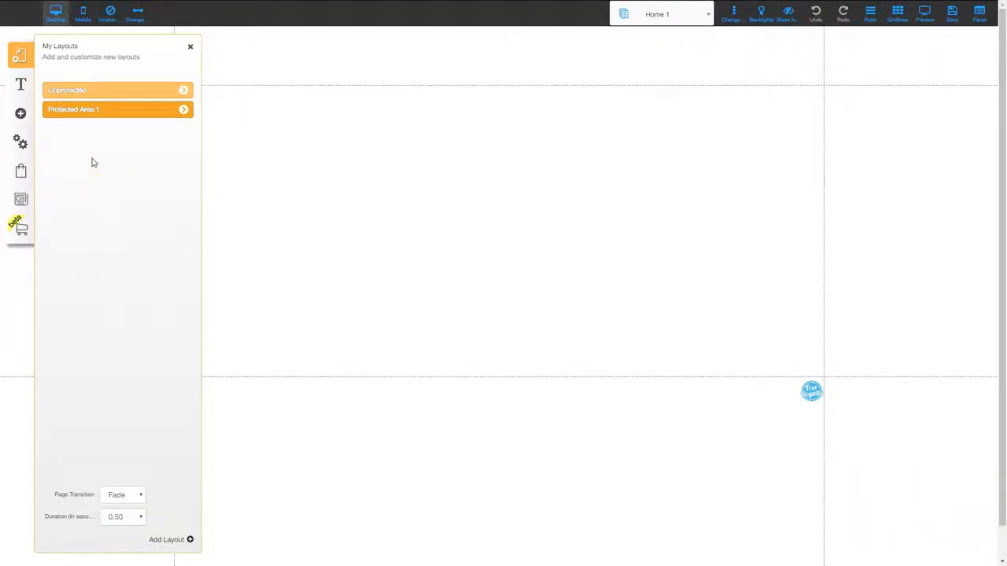
click(189, 46)
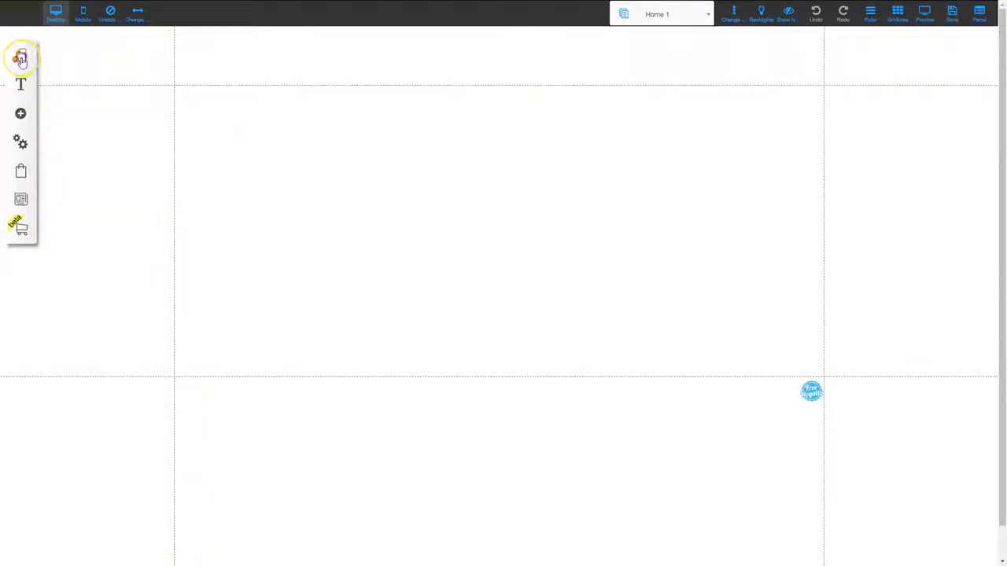
- Add a text element reading "Home Page" at the upper centre of the Home page's content area
click(21, 115)
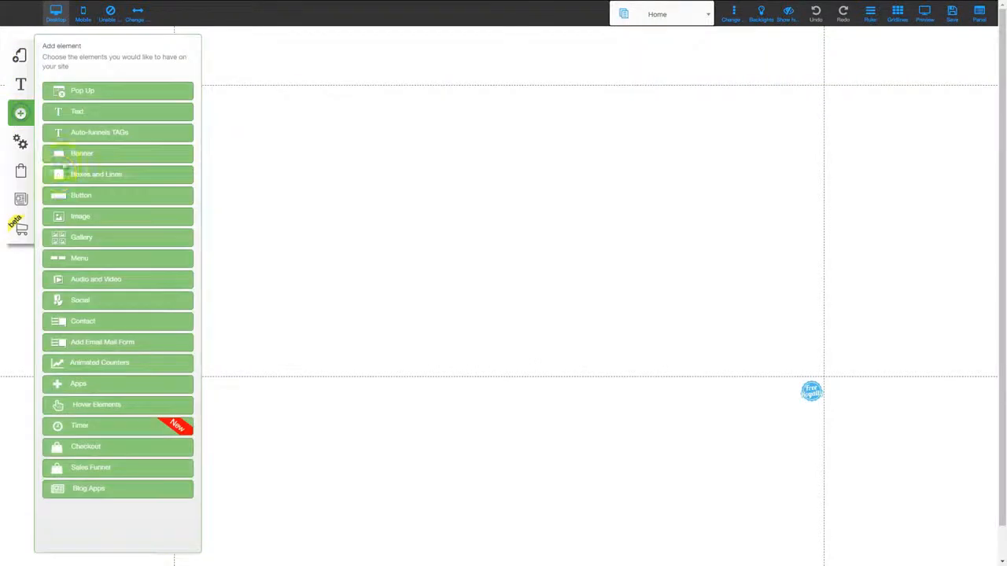
click(74, 111)
drag(117, 92, 429, 149)
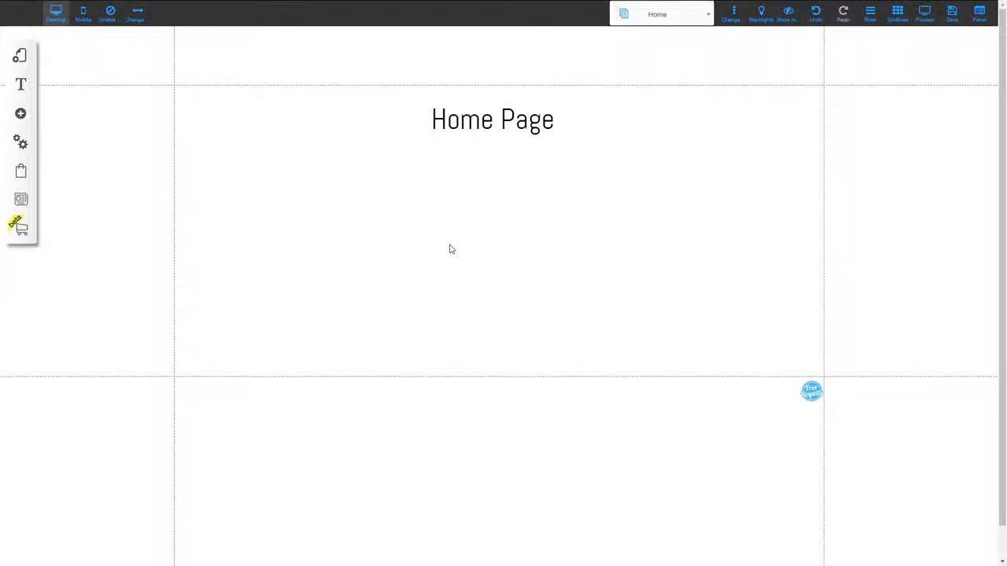
- Add a Login - Register button to the right end of the Home page's header
click(21, 115)
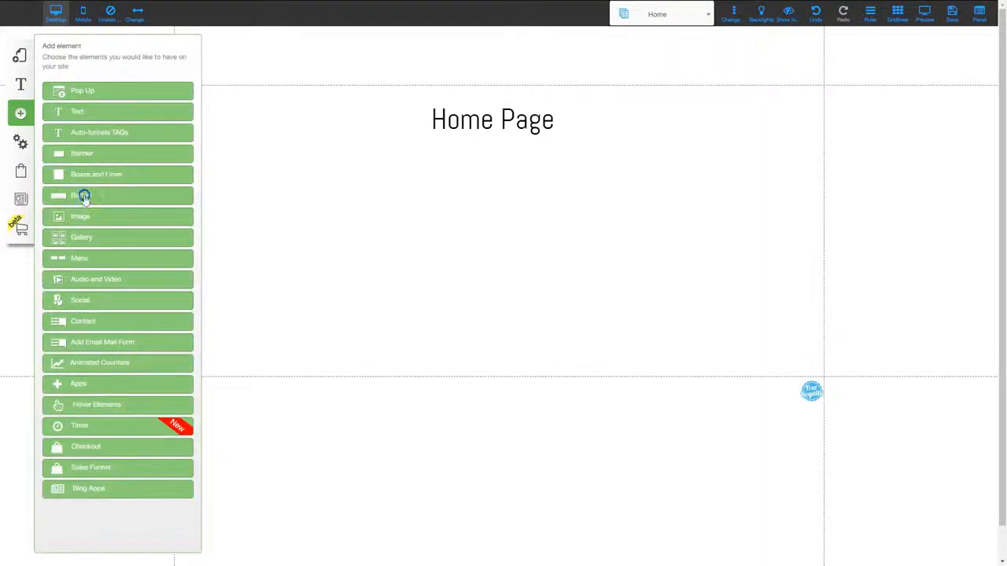
click(83, 196)
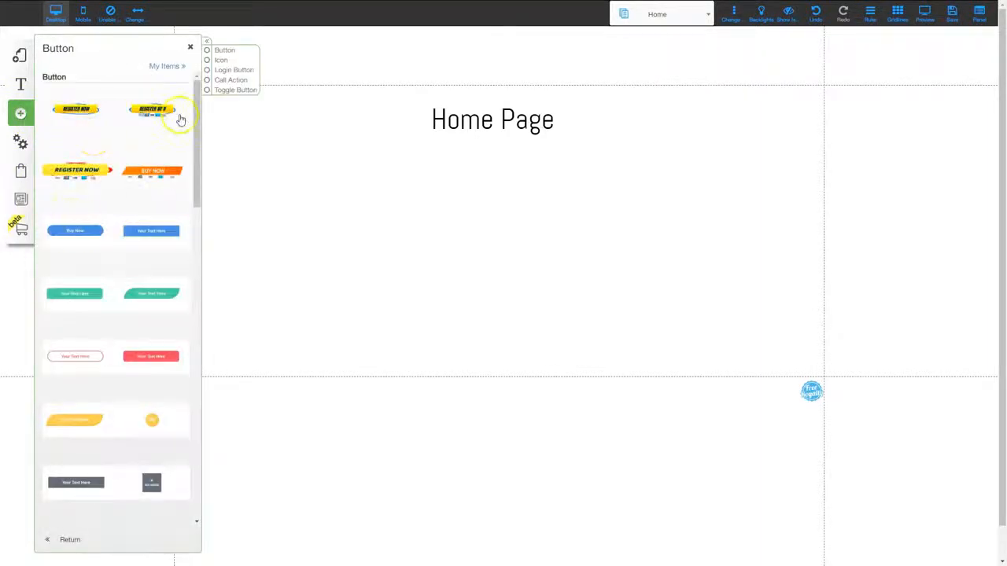
click(230, 72)
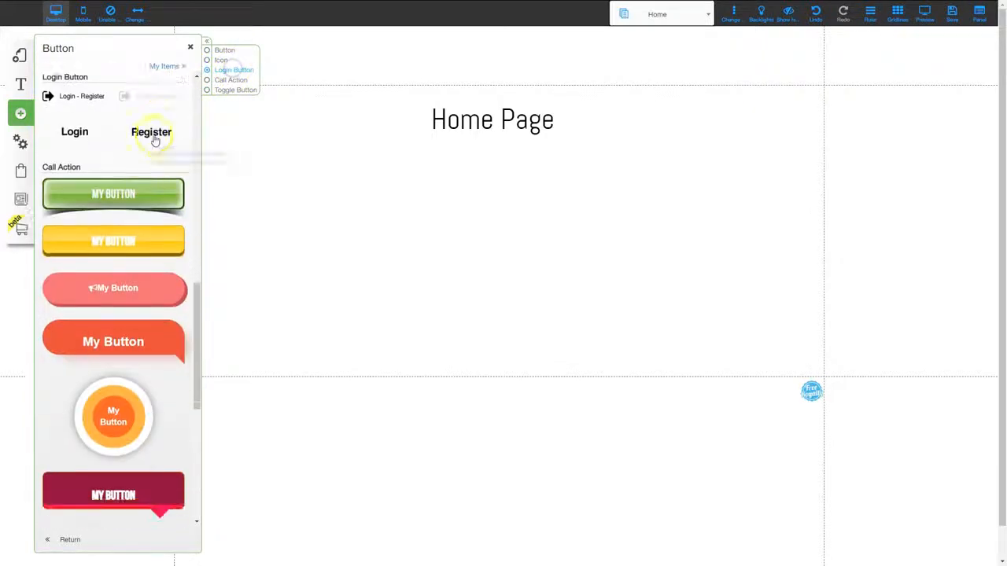
click(69, 97)
drag(496, 256, 778, 68)
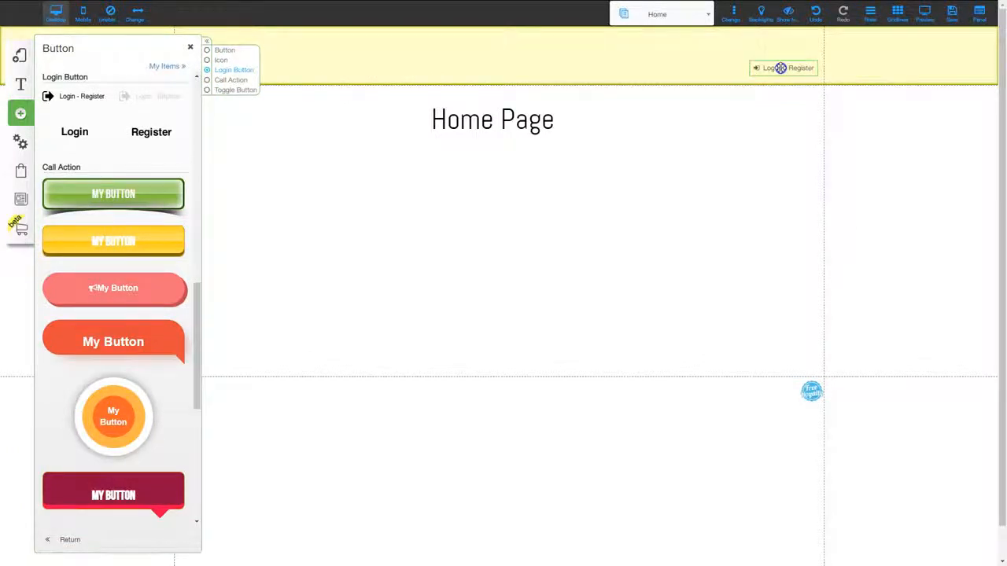
click(385, 388)
click(602, 412)
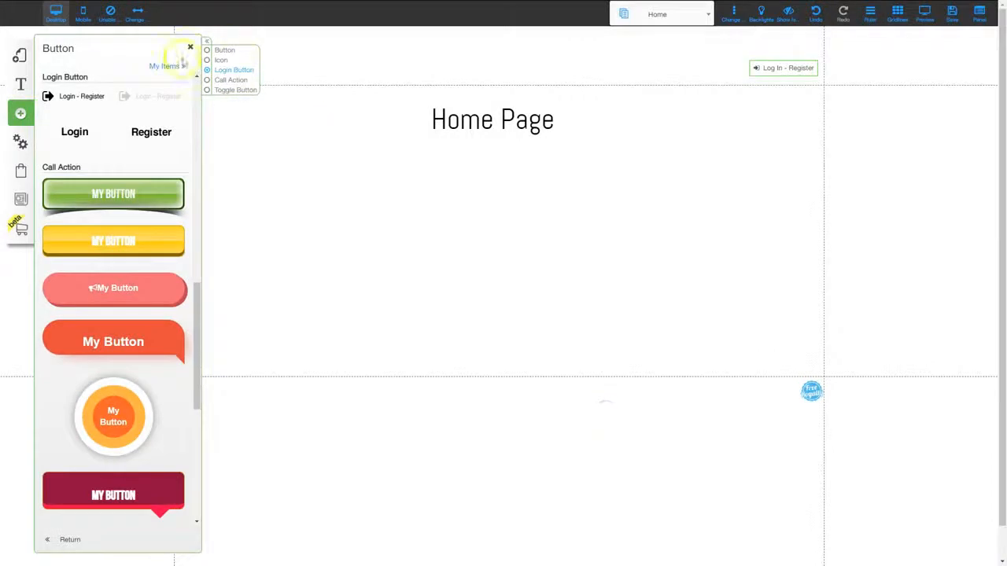
click(189, 48)
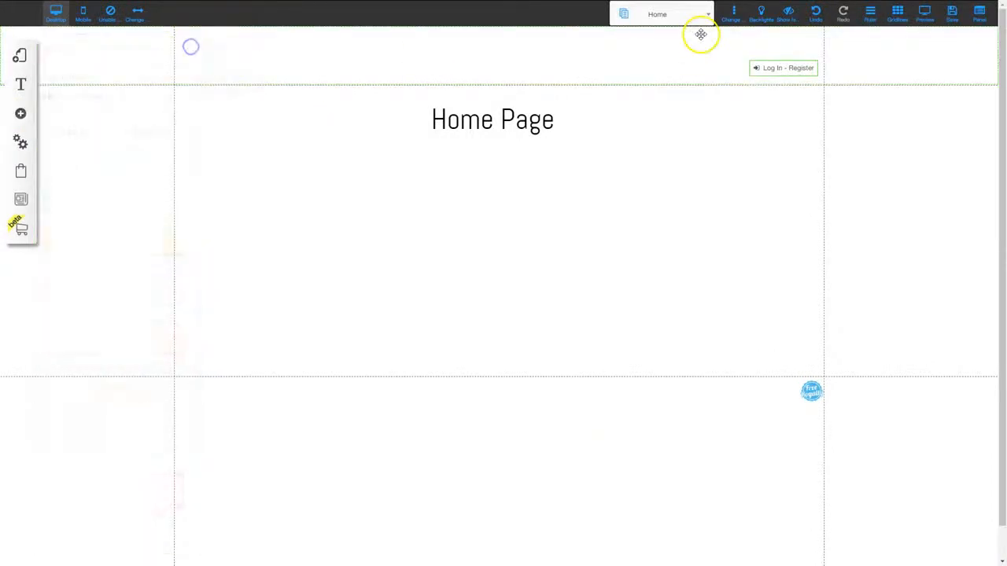
- Set the Log In - Register button's action after login to a page link to Home 1
click(775, 66)
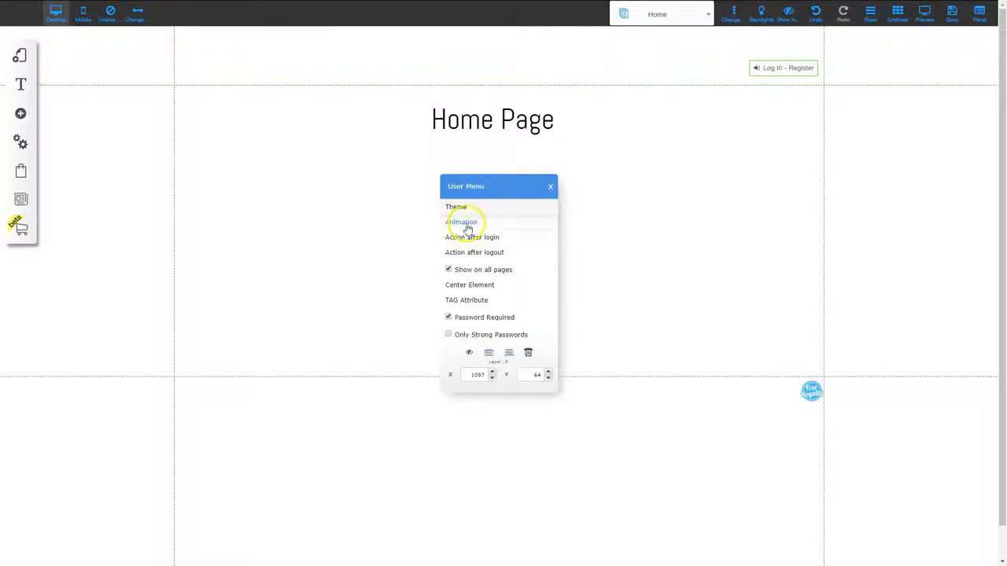
click(466, 236)
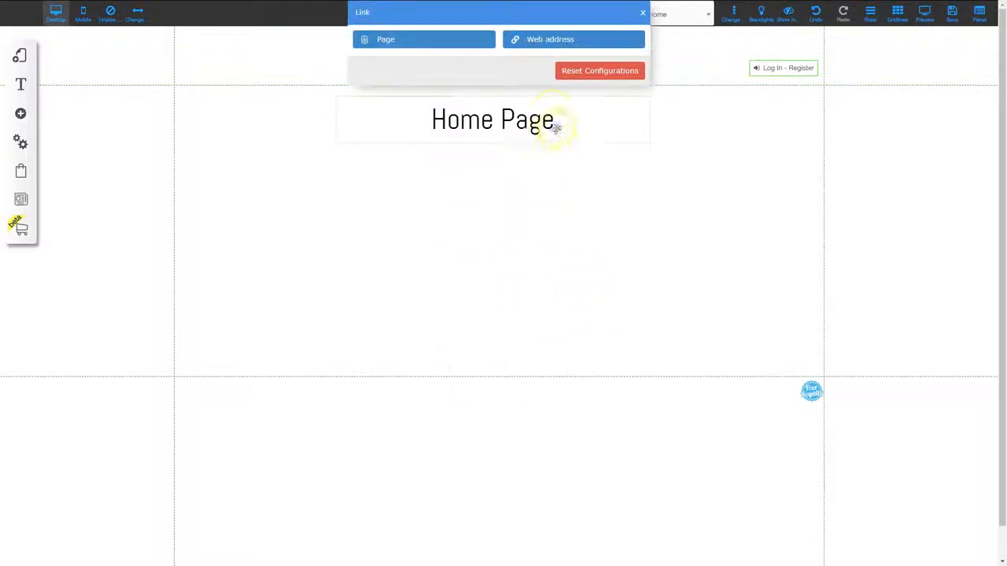
click(391, 43)
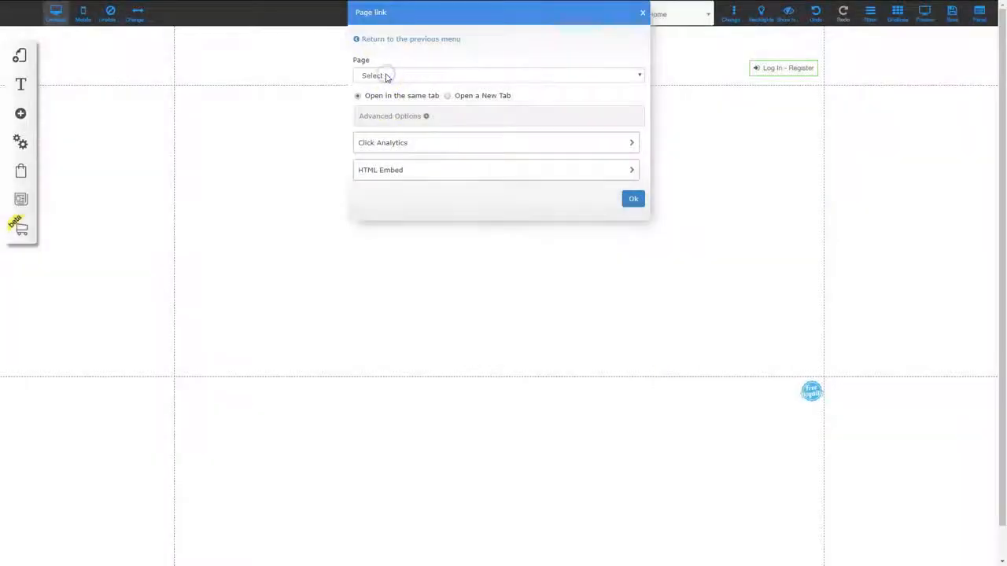
click(385, 75)
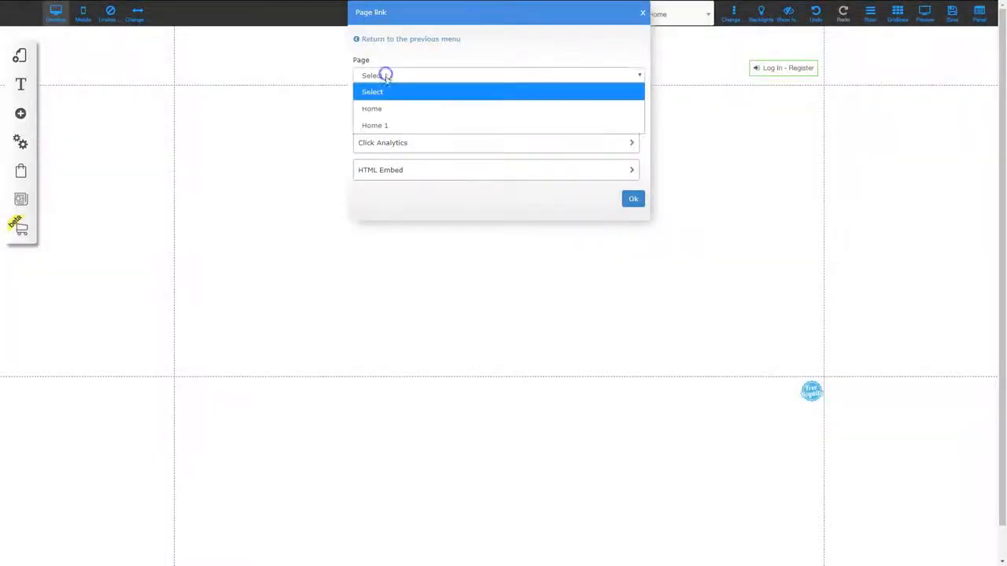
click(373, 130)
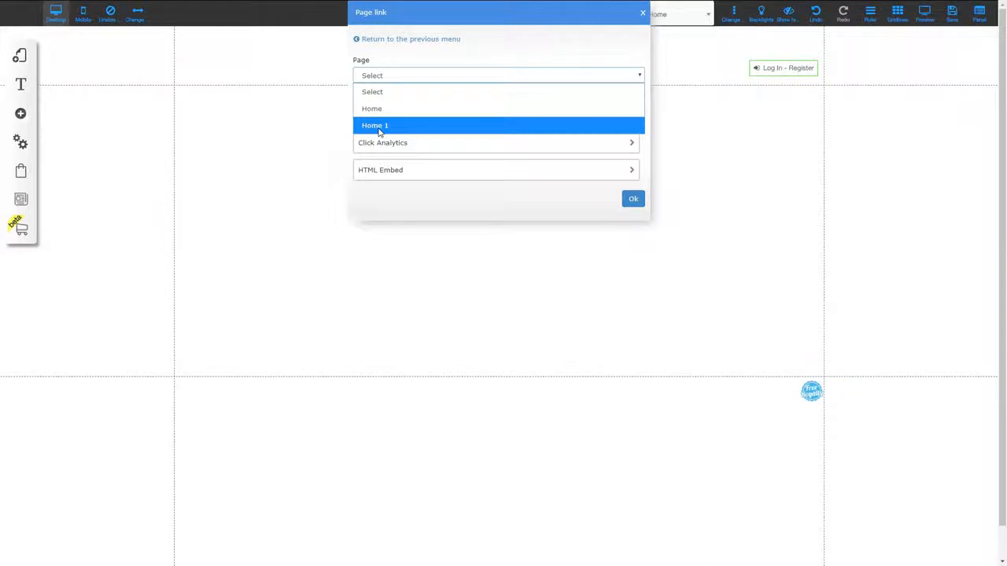
click(379, 128)
click(633, 199)
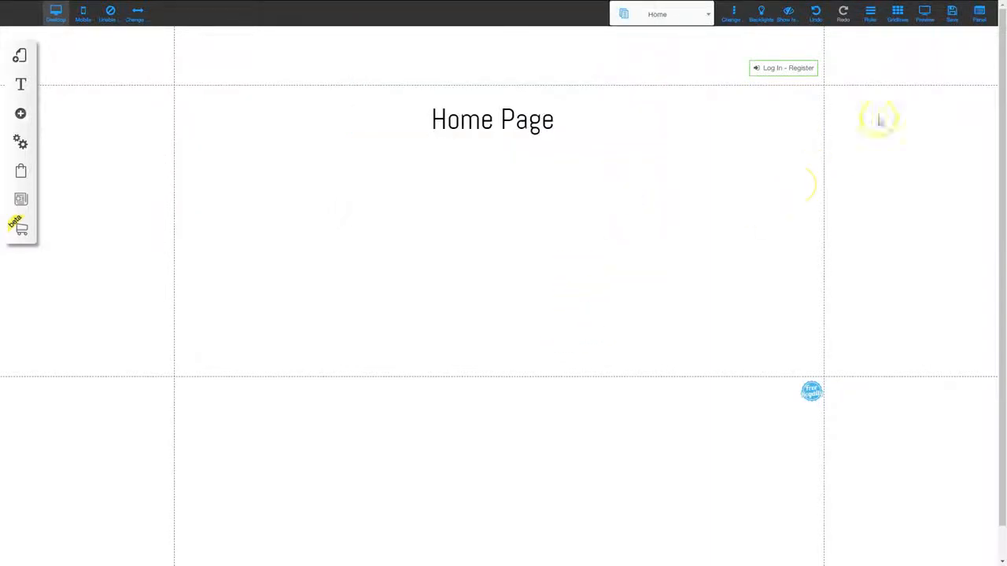
- Save all changes to the Unprotected and Protected Area 1 layouts and their pages
click(951, 16)
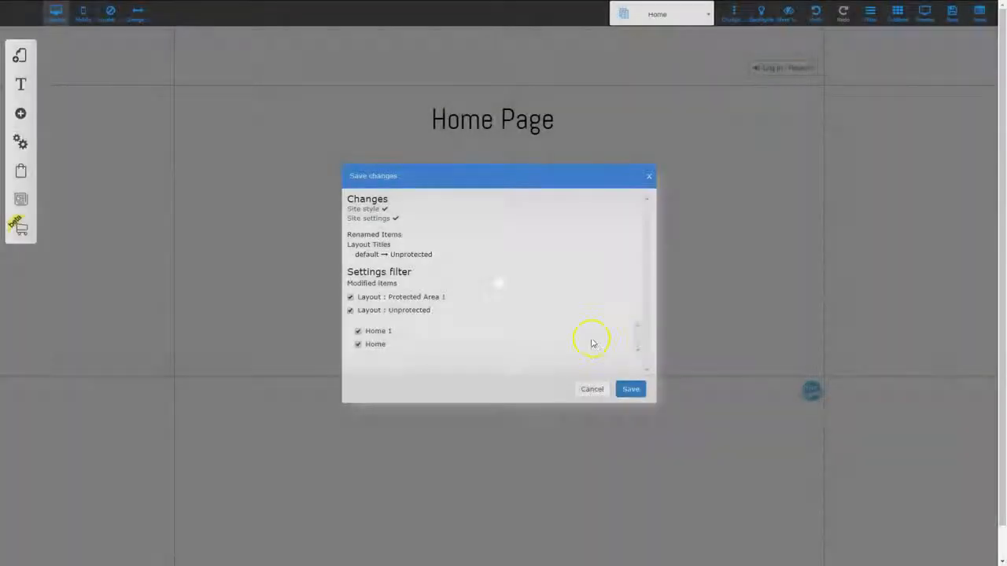
click(630, 389)
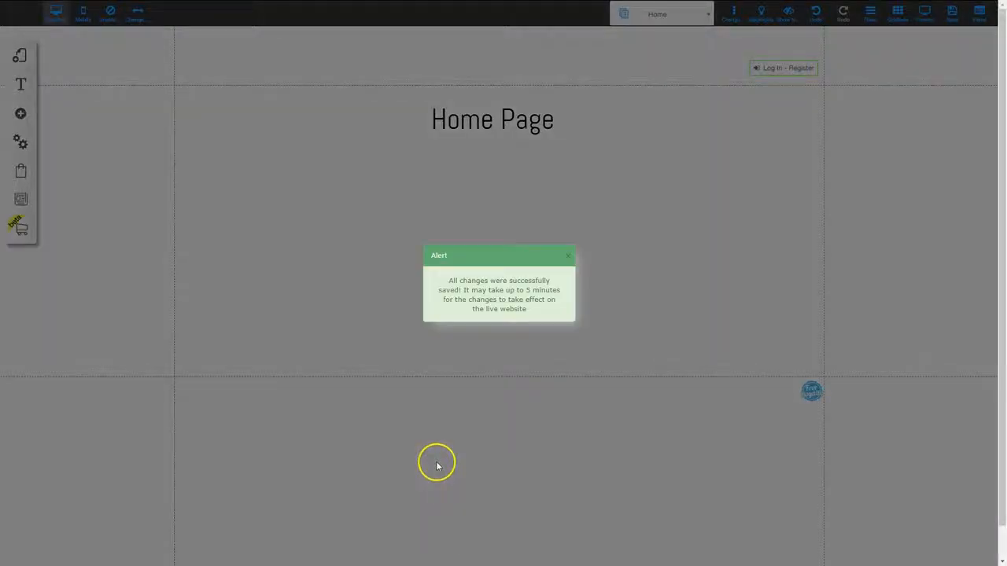
click(566, 258)
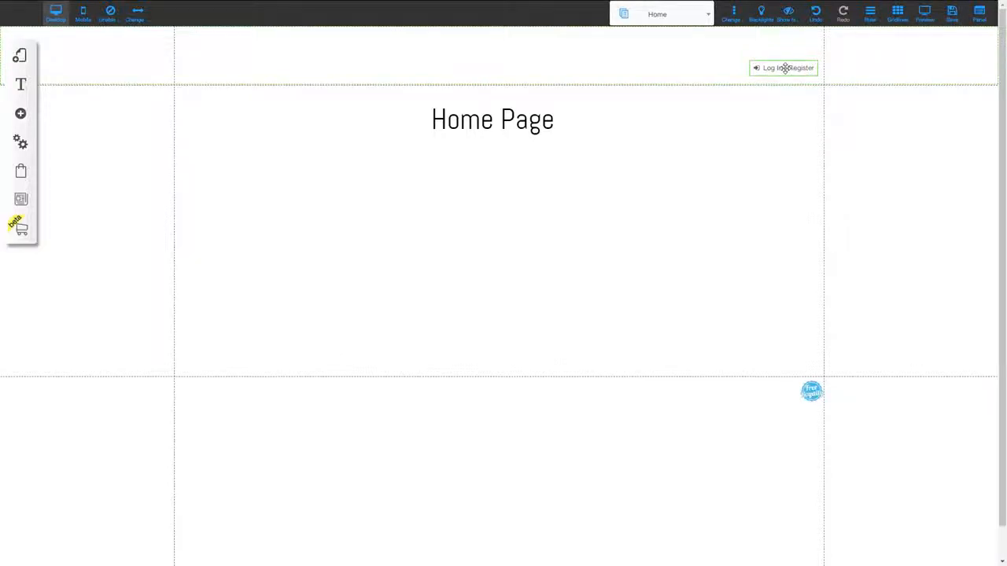
- Set the Log In - Register button's action after logout to a page link to Home
click(785, 68)
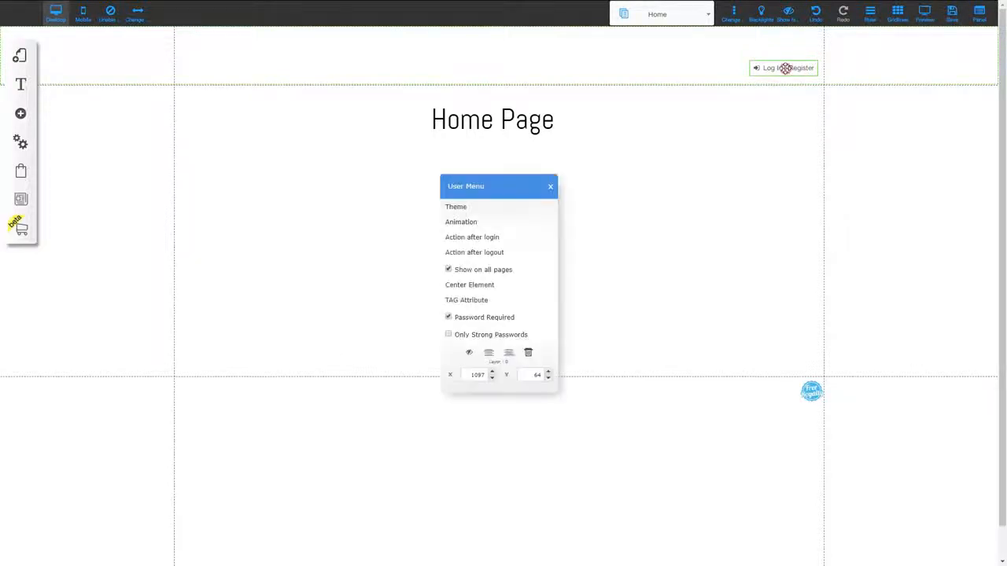
click(493, 253)
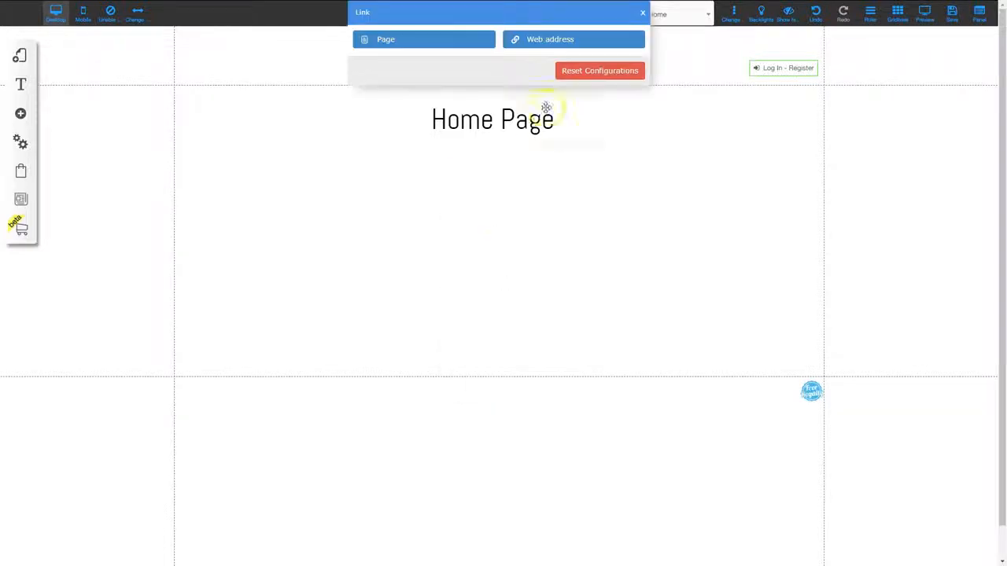
click(409, 45)
click(403, 75)
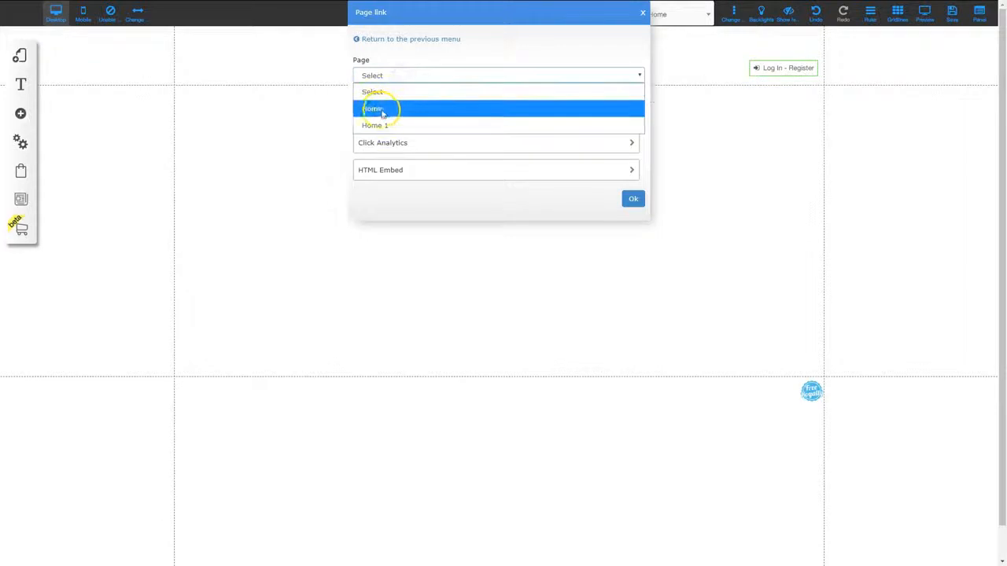
click(380, 110)
click(633, 199)
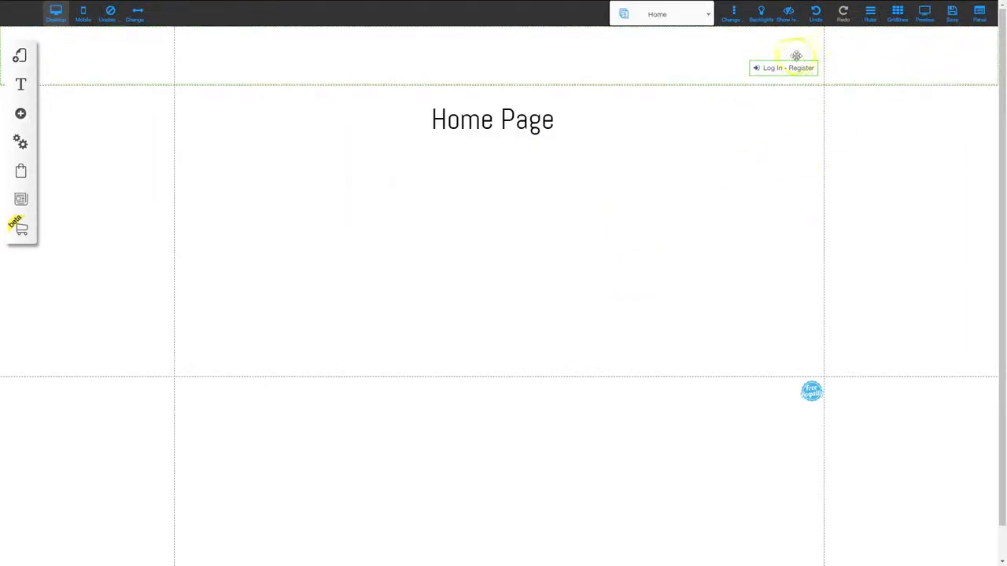
- Save the site changes, including the modified Unprotected layout
click(952, 11)
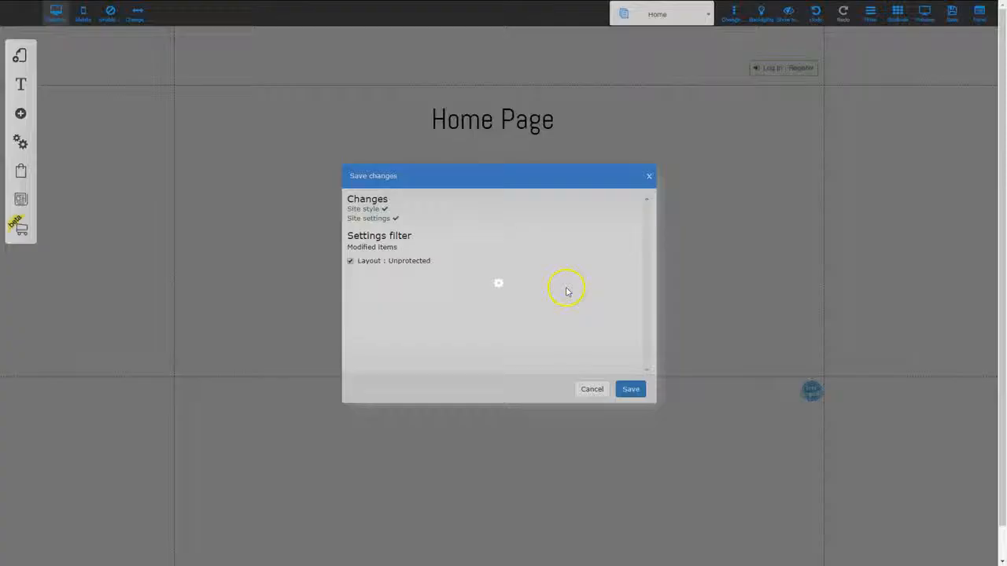
click(630, 391)
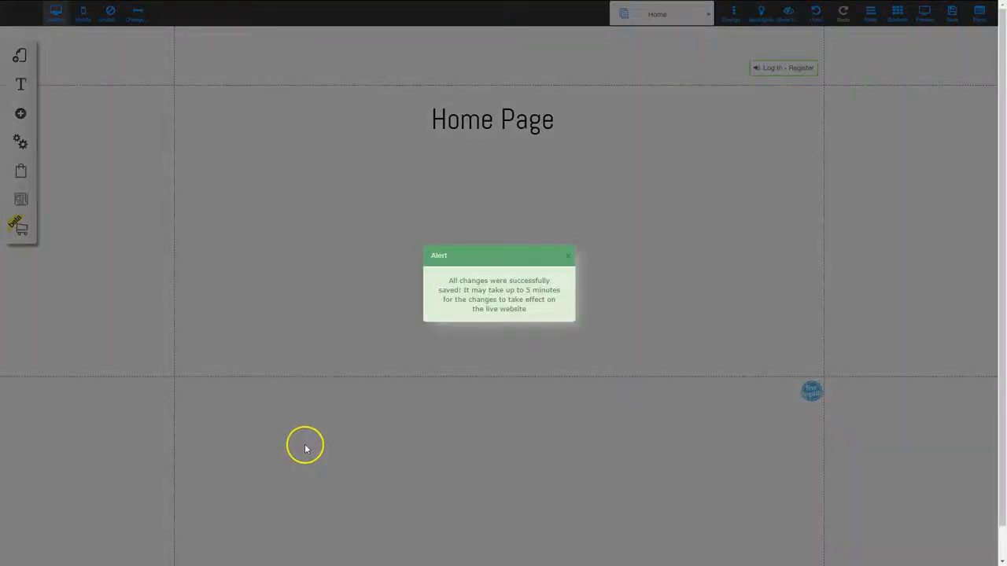
click(568, 256)
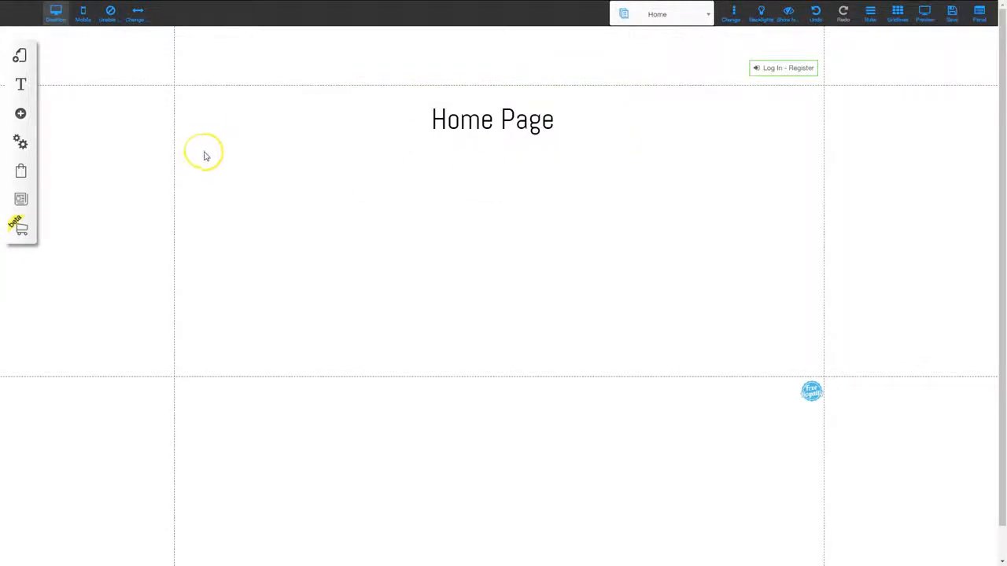
- Add a restricted area named Free Membership that automatically grants access to people who sign up
click(20, 144)
click(86, 163)
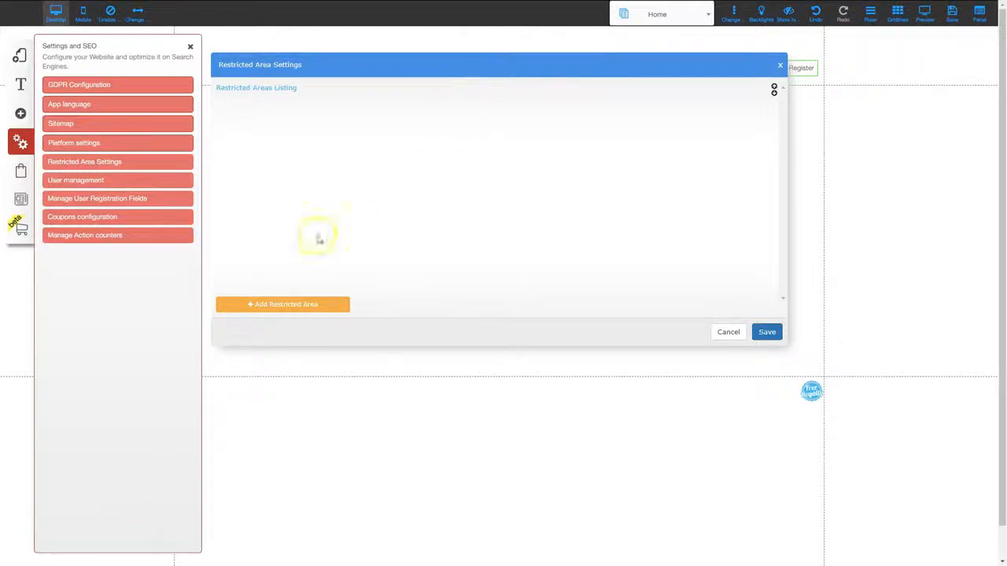
click(276, 304)
drag(400, 106, 351, 107)
text(Res)
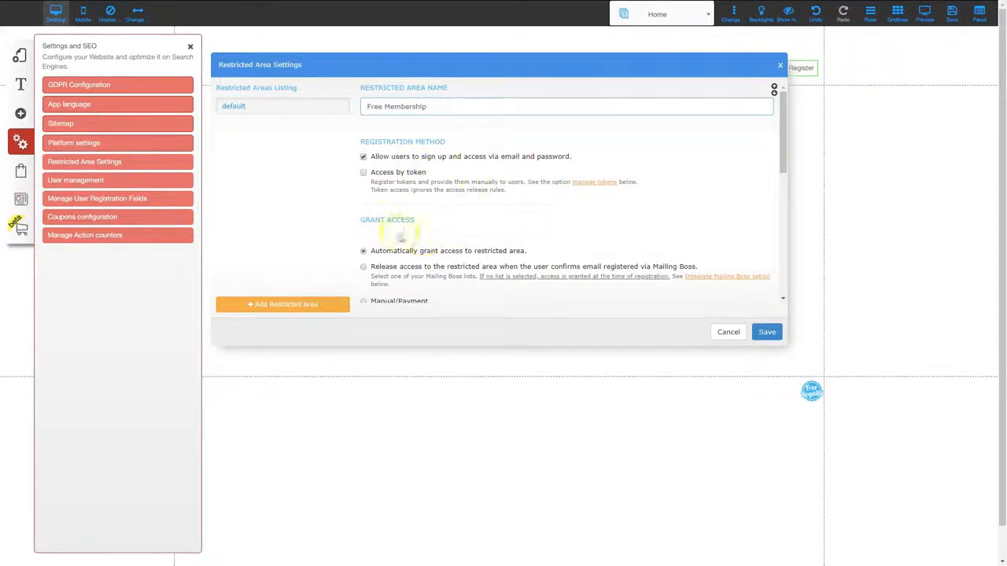
scroll(386, 244, down, 2)
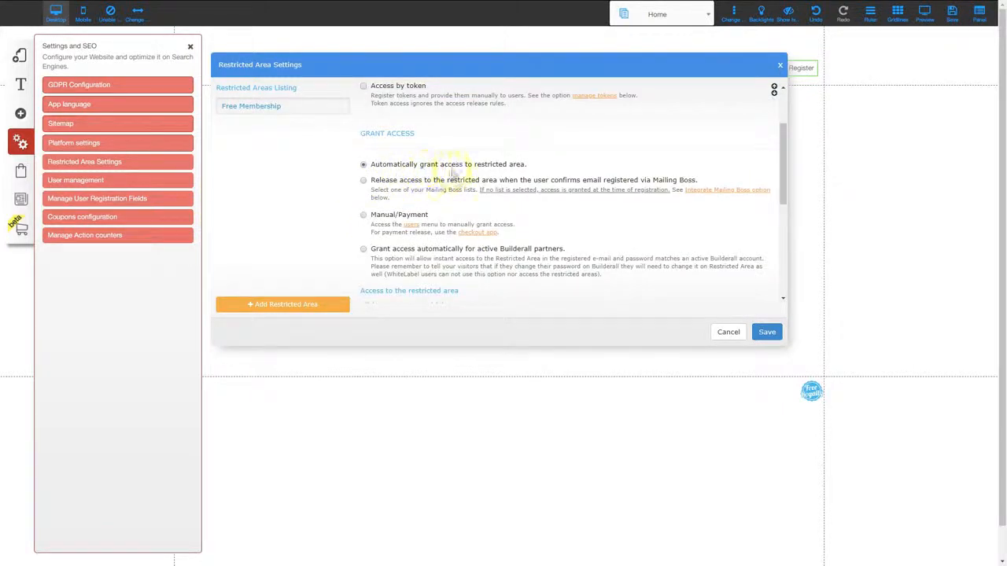
click(363, 181)
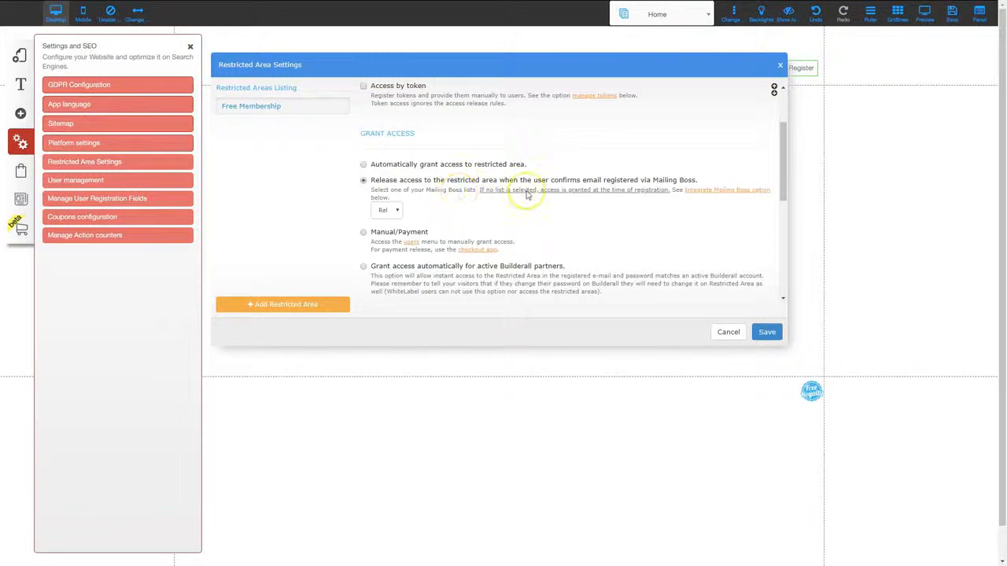
click(364, 165)
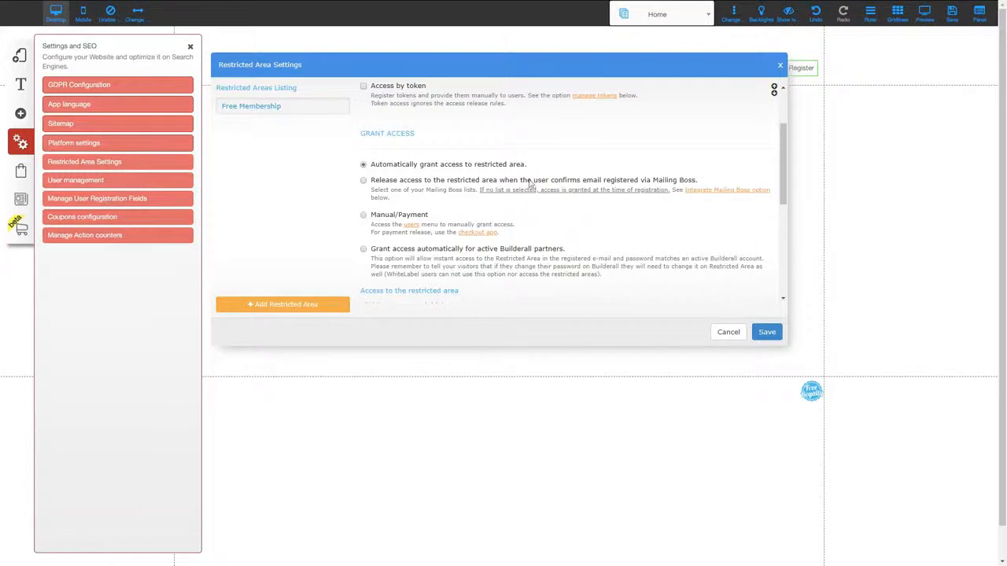
- Select the Webinar Funnel copy_5 list in the Free Membership area's Mailing Boss integration and save the restricted area settings
scroll(782, 160, down, 3)
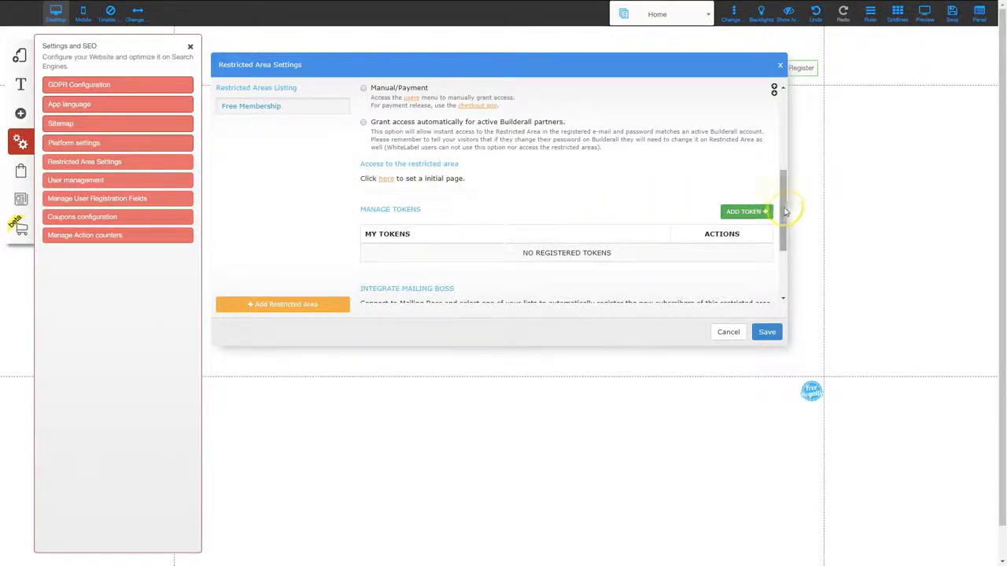
drag(783, 242, 782, 265)
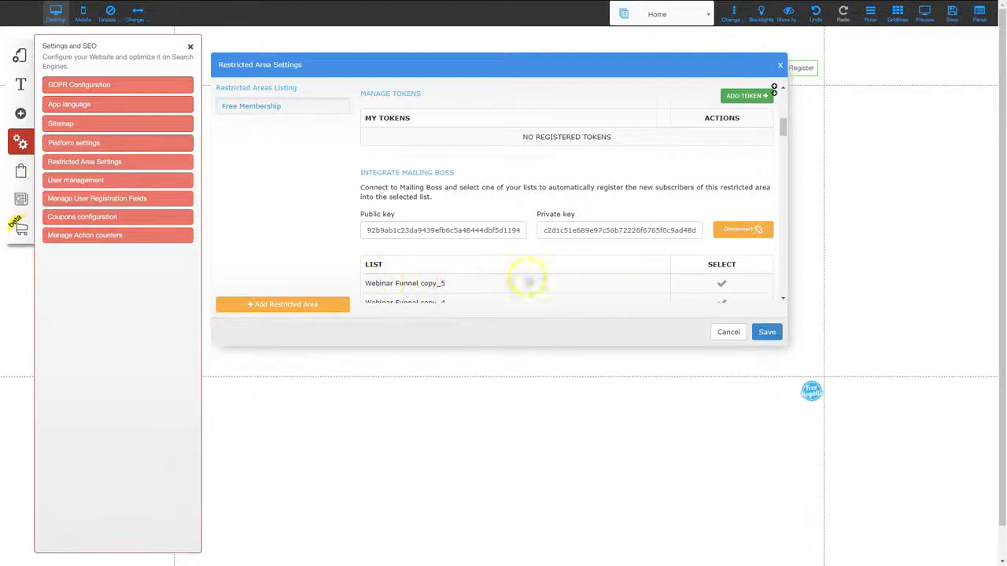
click(723, 285)
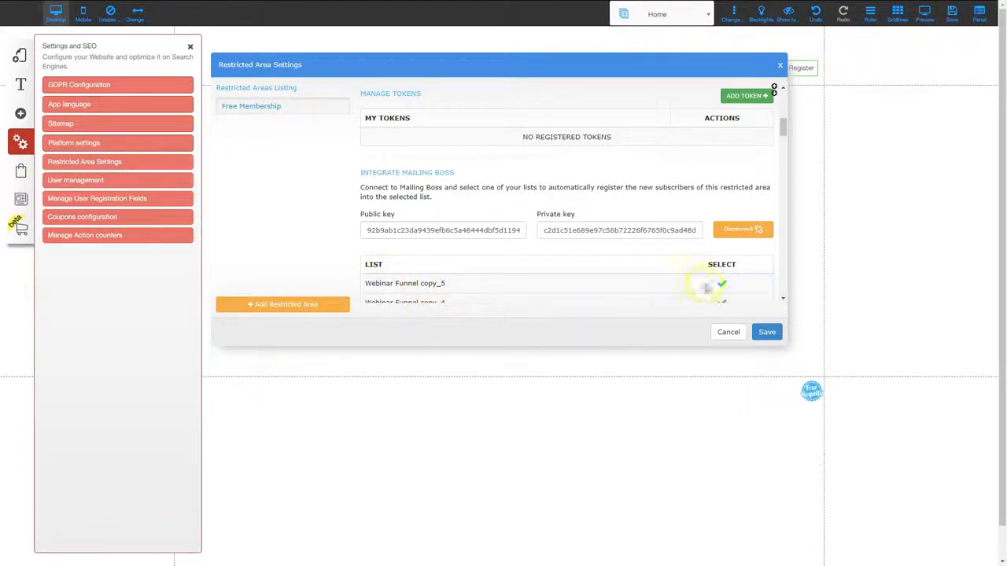
click(766, 331)
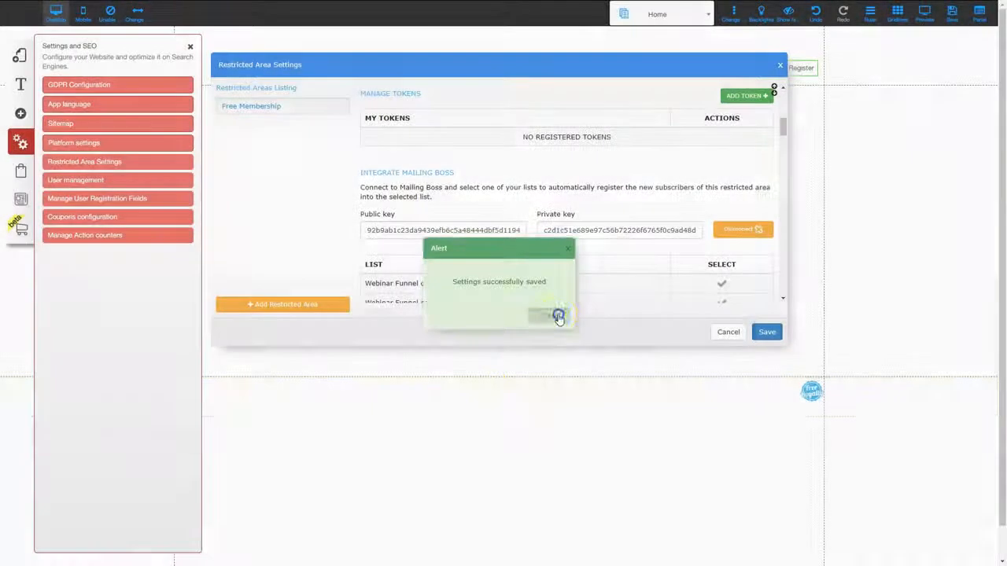
click(557, 315)
click(780, 65)
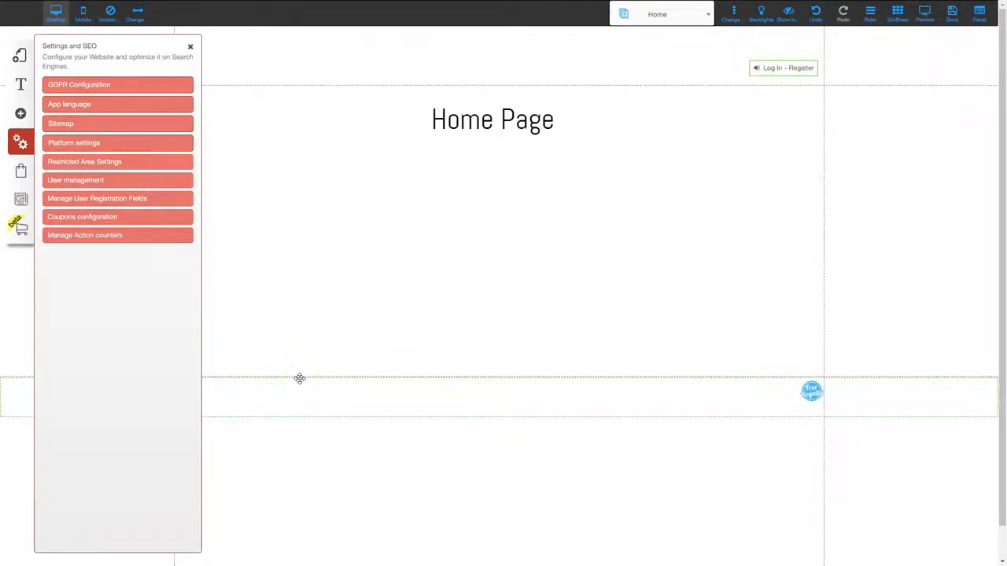
- Link the Protected Area 1 layout to the Free Membership restricted area
click(19, 59)
click(83, 112)
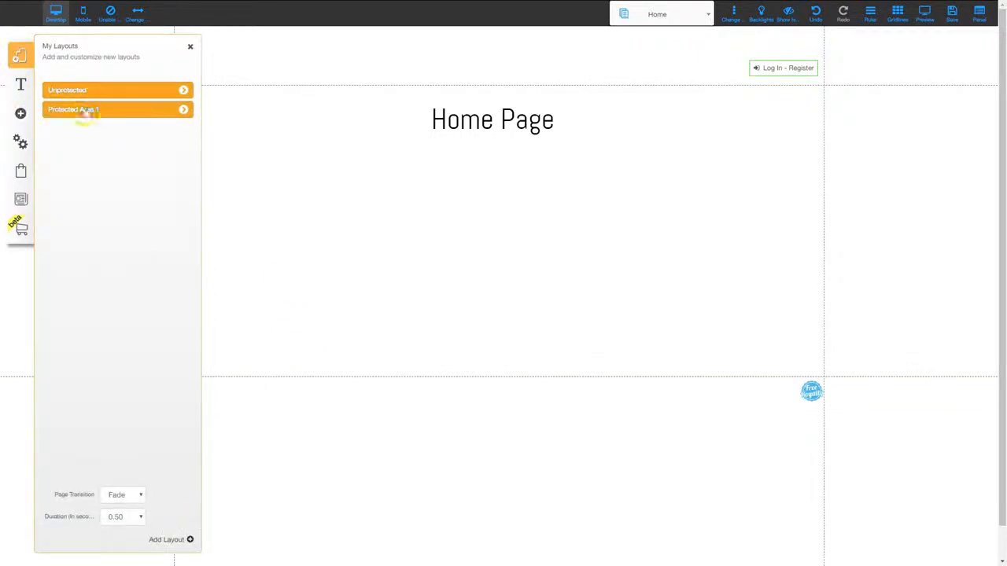
click(181, 110)
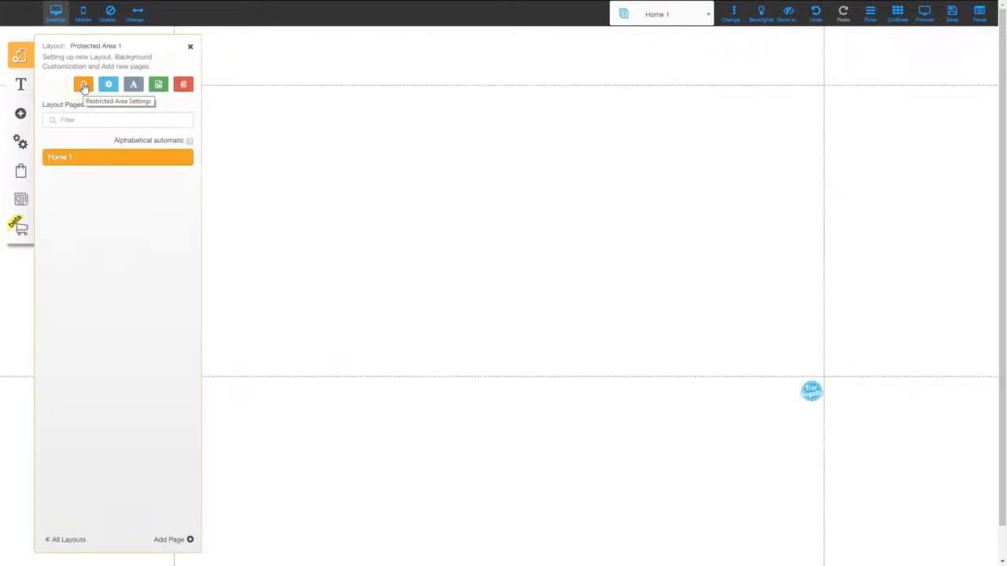
click(83, 85)
click(68, 102)
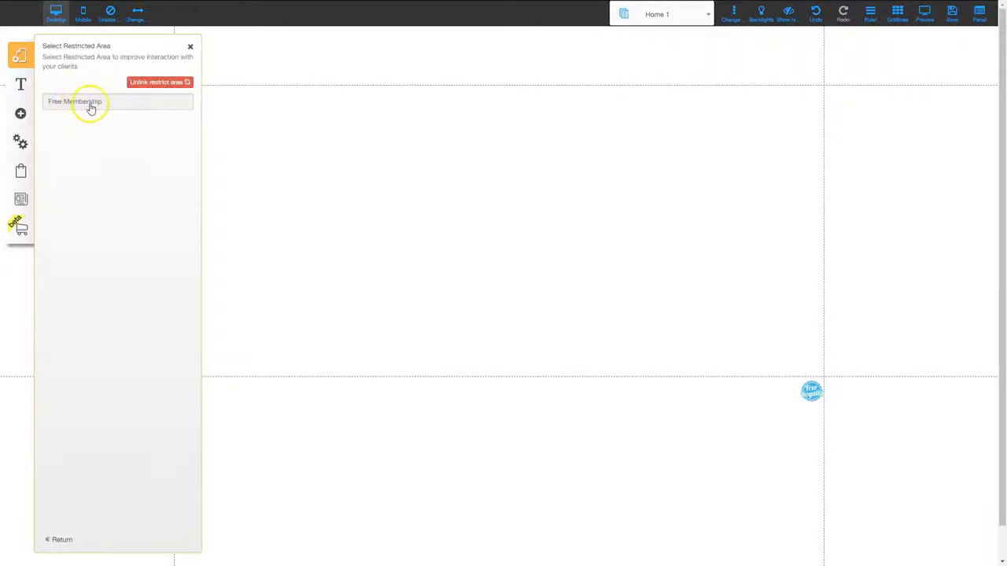
click(87, 107)
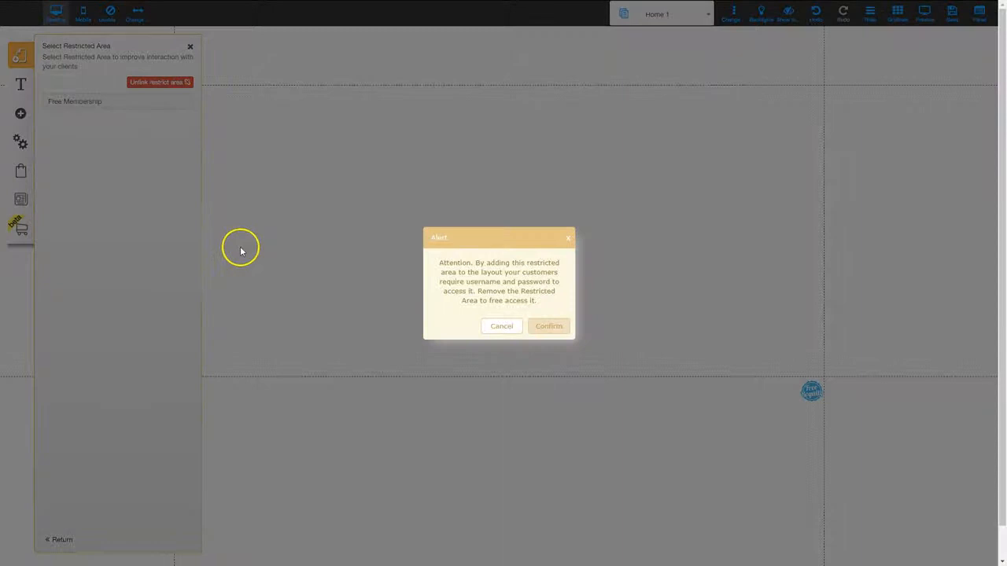
click(548, 326)
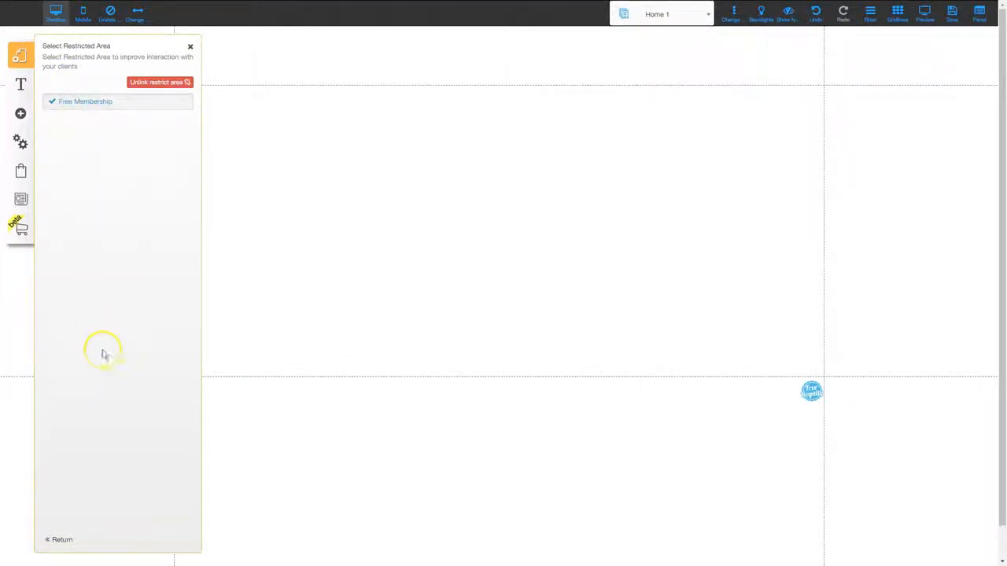
click(189, 47)
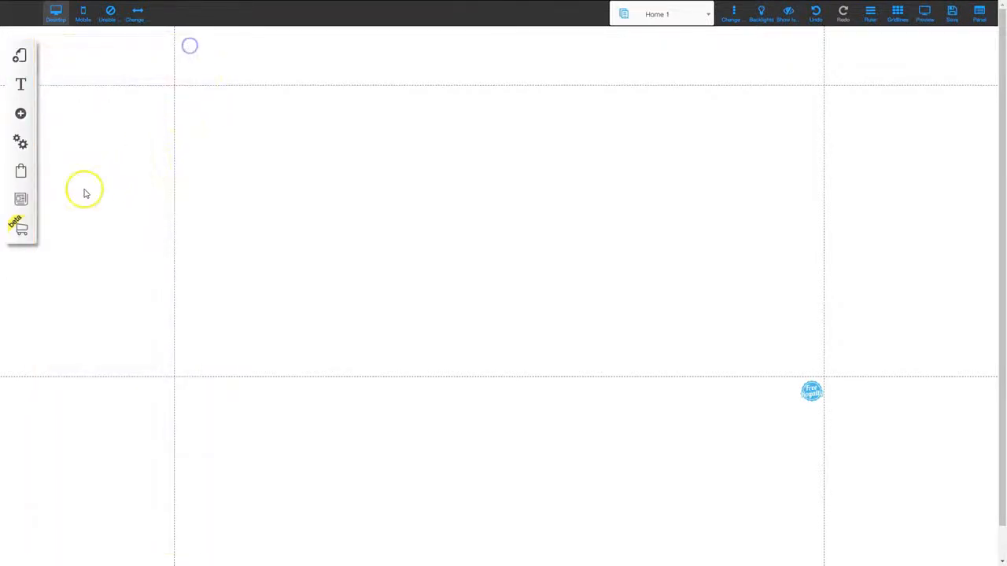
- Add a title text reading "Protected Area" at the upper centre of the Home 1 page's content area
click(21, 116)
click(79, 108)
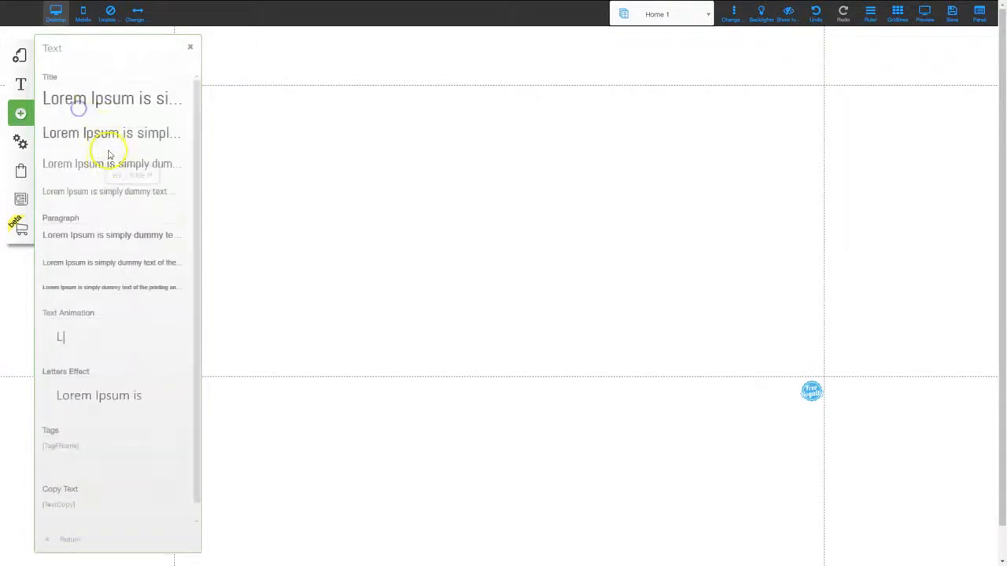
click(94, 99)
double_click(477, 219)
click(477, 220)
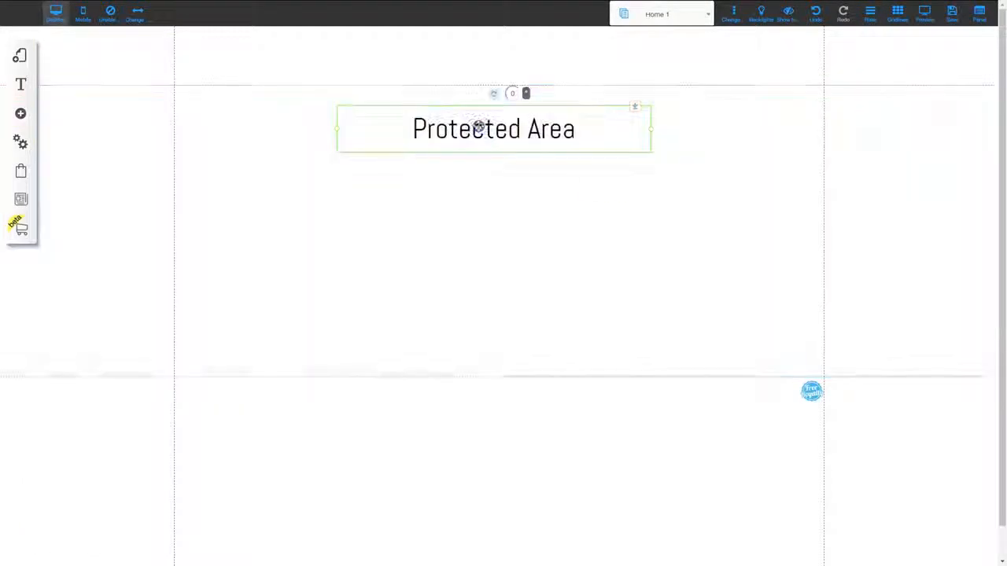
- Save the changes made to the Home 1 page and its protected layout
click(950, 14)
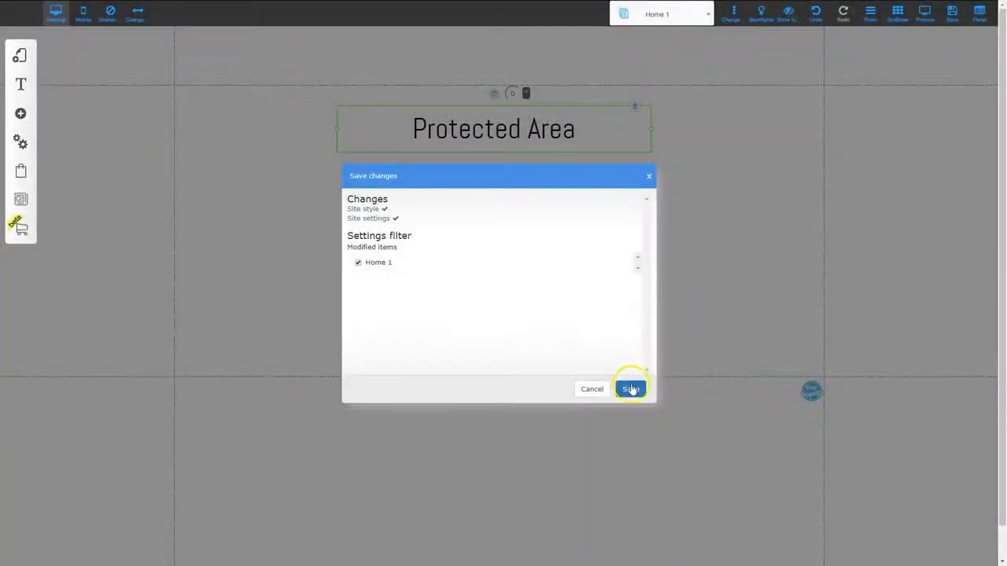
click(632, 385)
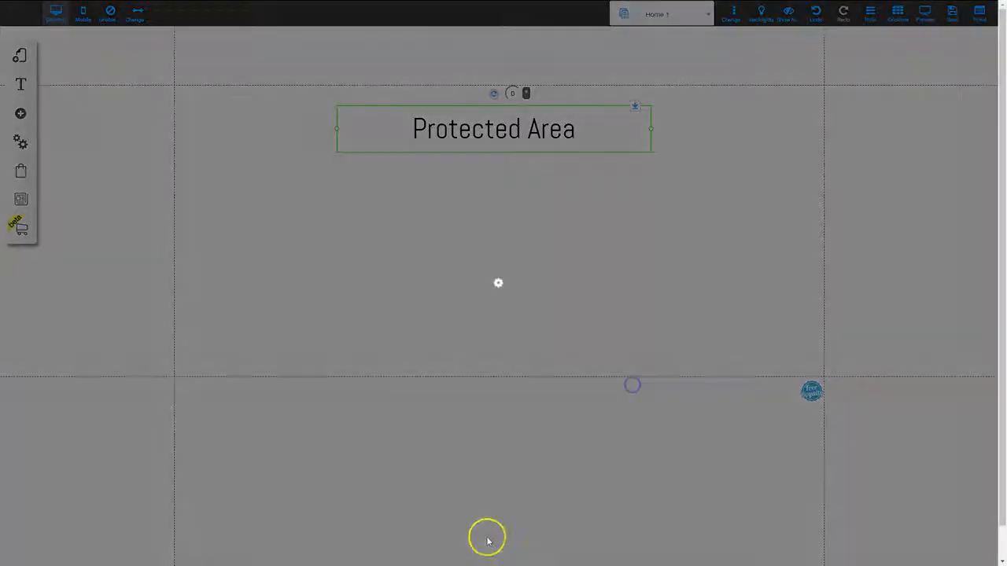
click(569, 257)
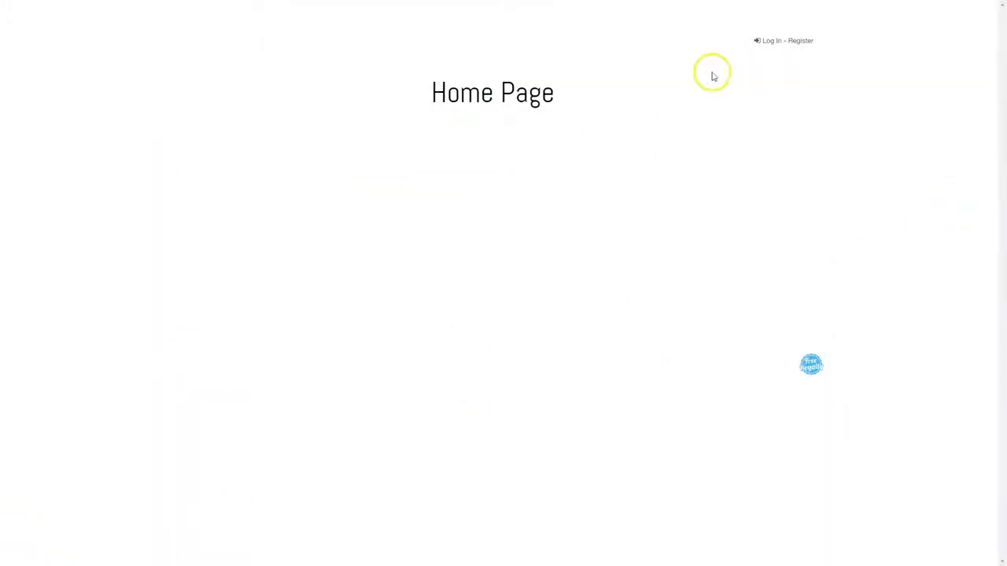
- Register a test member from the published Home page, filling in the e-mail, name, password and password confirmation
click(780, 44)
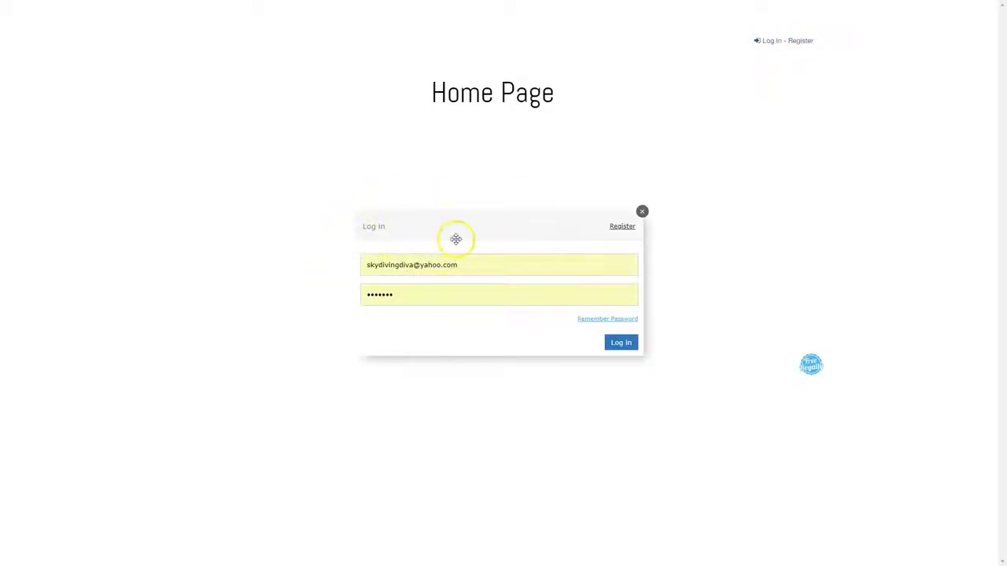
click(618, 226)
drag(484, 269, 335, 272)
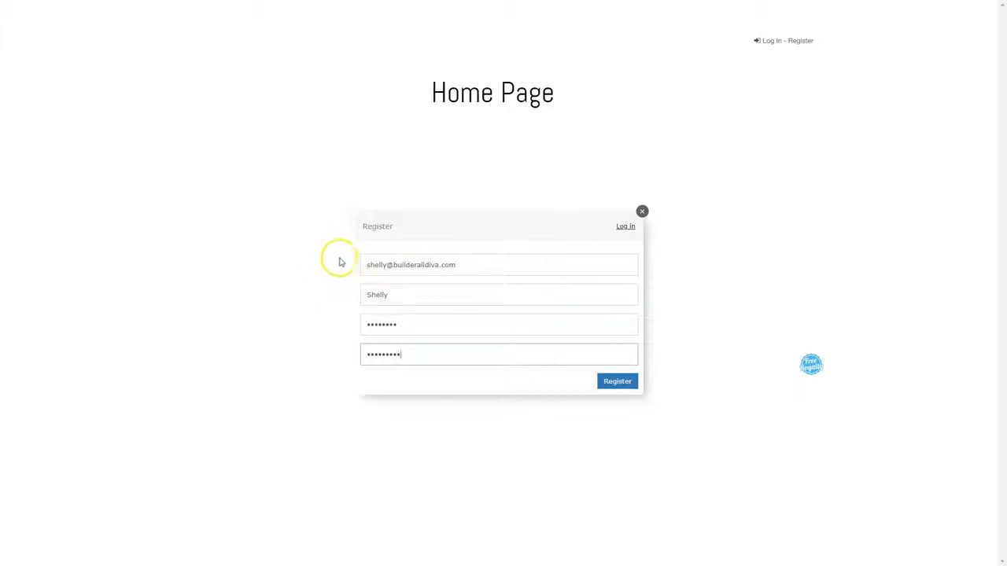
click(618, 382)
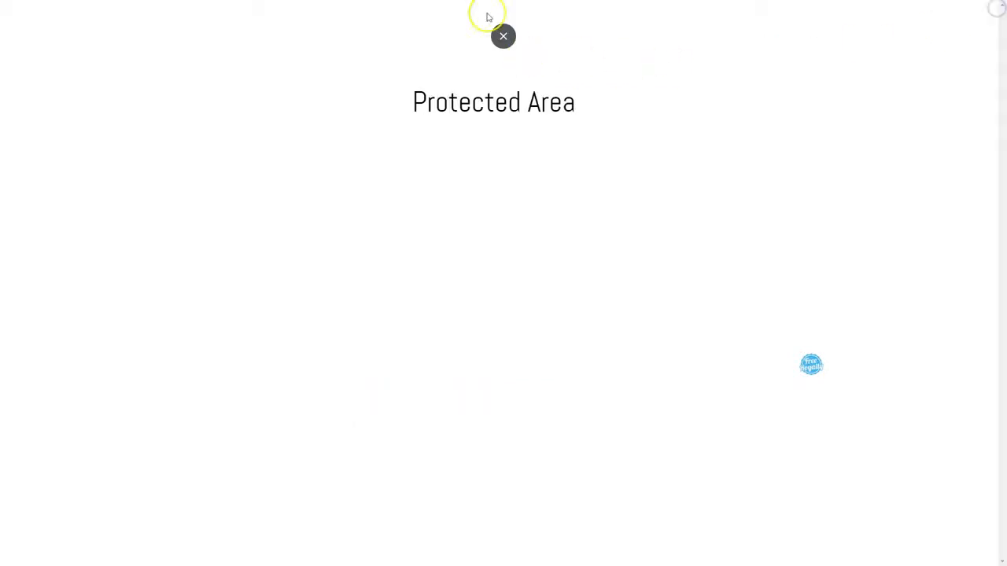